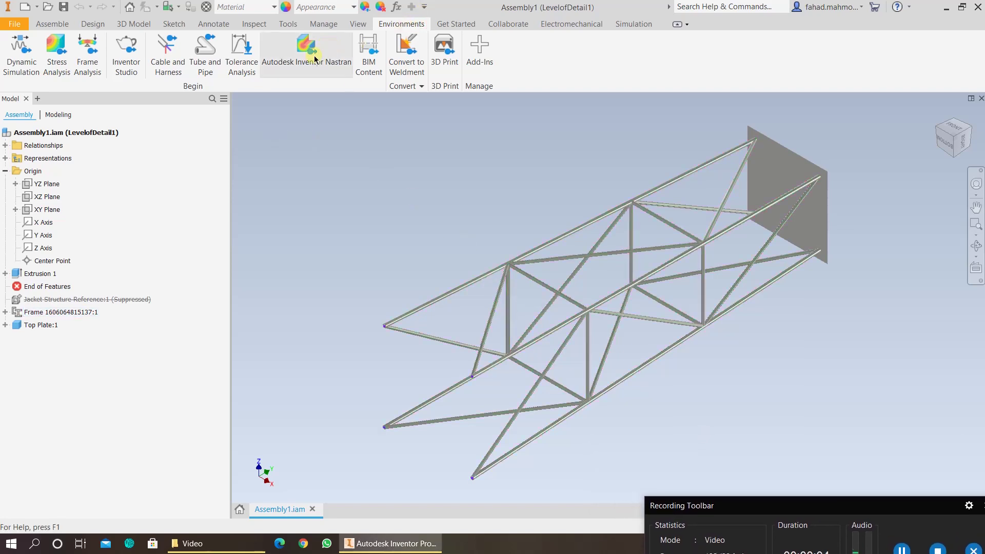
# - Enter the Autodesk Inventor Nastran environment and look through the idealizations and materials in the model tree
pyautogui.click(309, 72)
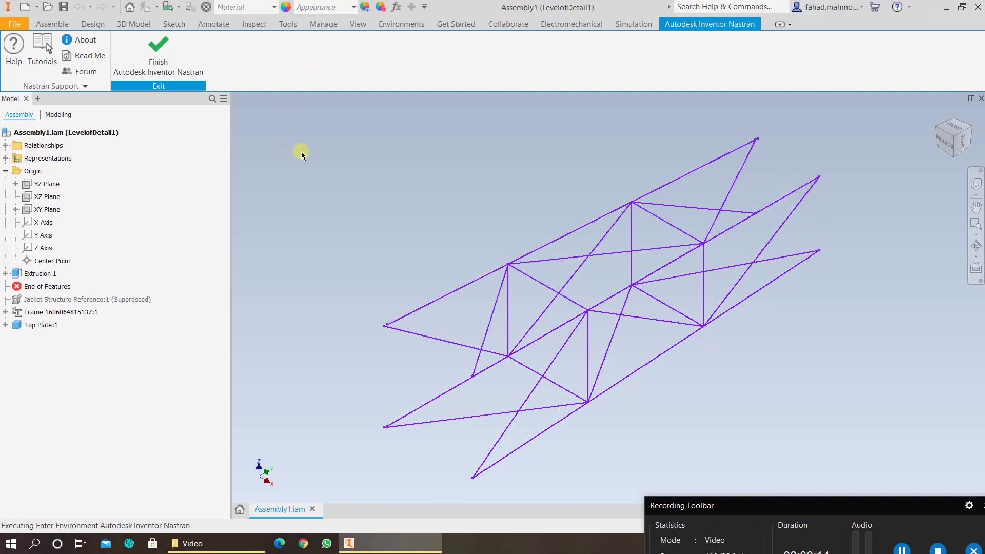
pyautogui.scroll(4, 90, 207)
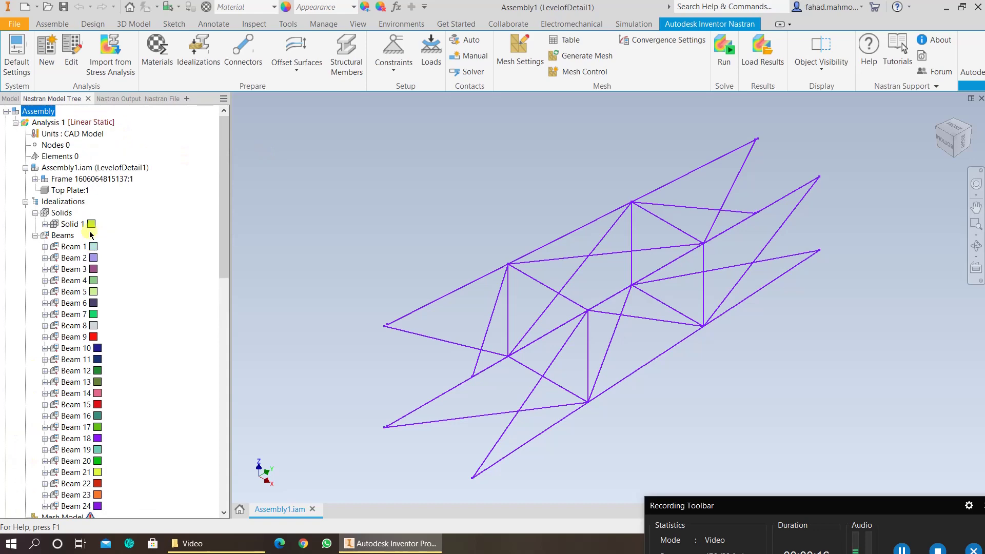
pyautogui.scroll(-2, 68, 149)
pyautogui.scroll(-4, 69, 150)
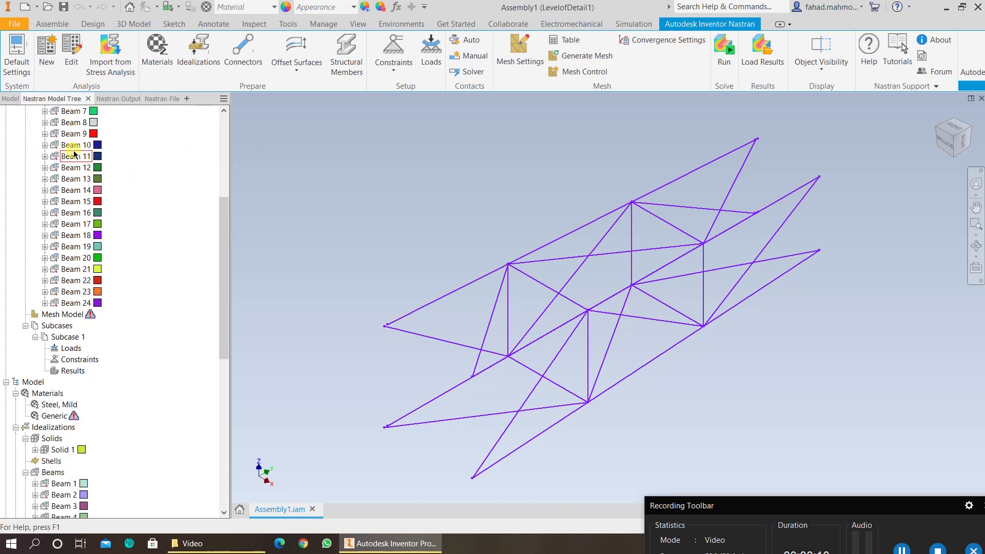
pyautogui.scroll(-9, 75, 153)
pyautogui.scroll(15, 56, 214)
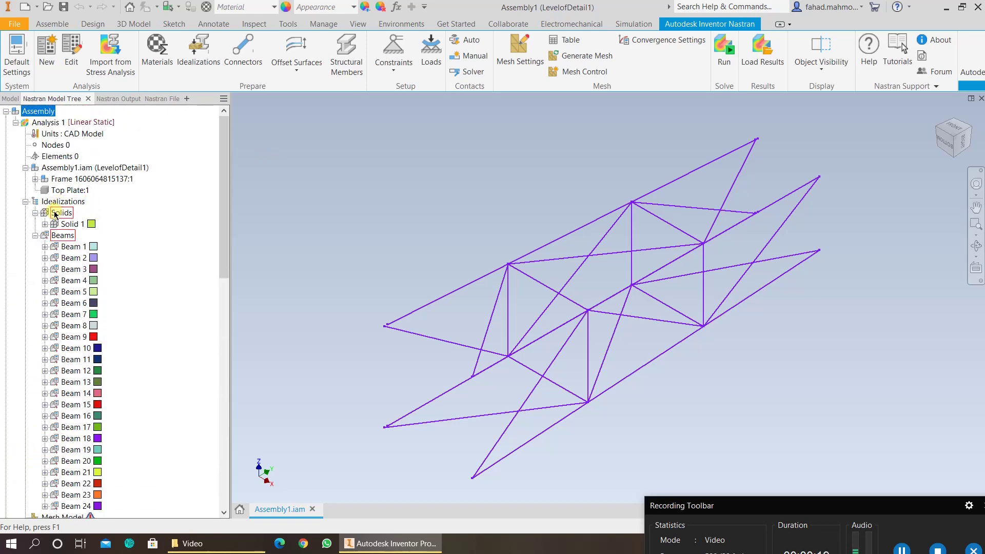
# - Delete the existing Analysis 1 from the Nastran model tree
pyautogui.click(44, 124)
pyautogui.rightClick(44, 124)
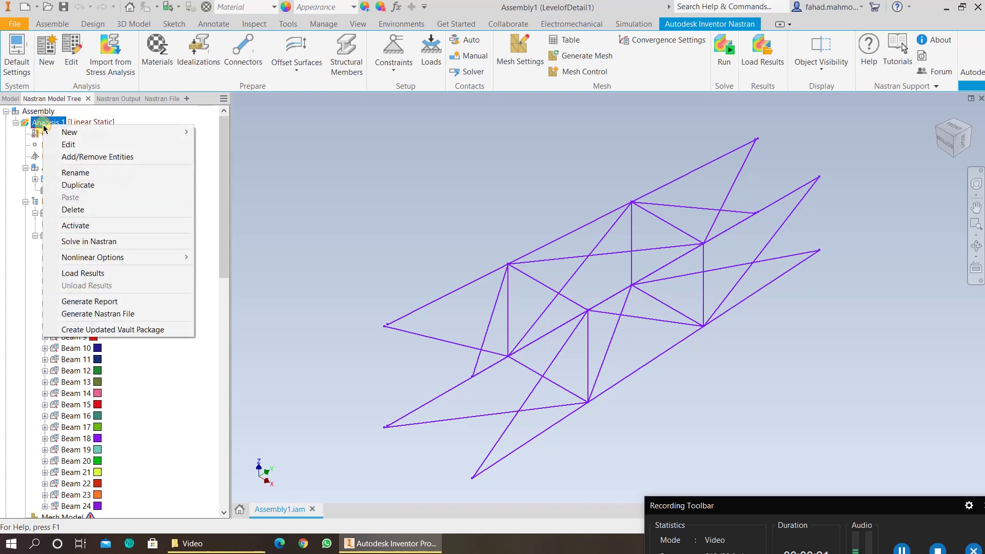
pyautogui.click(79, 212)
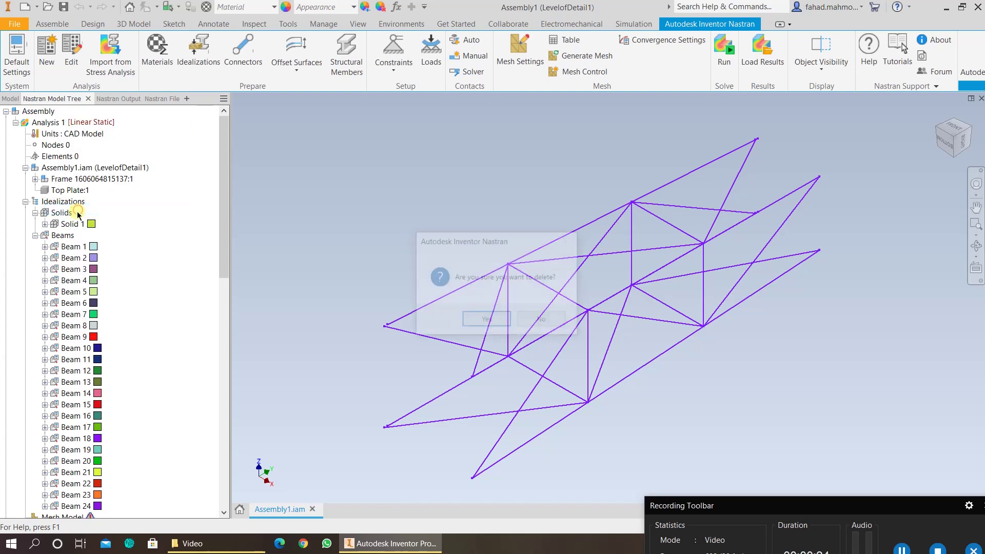
pyautogui.click(474, 322)
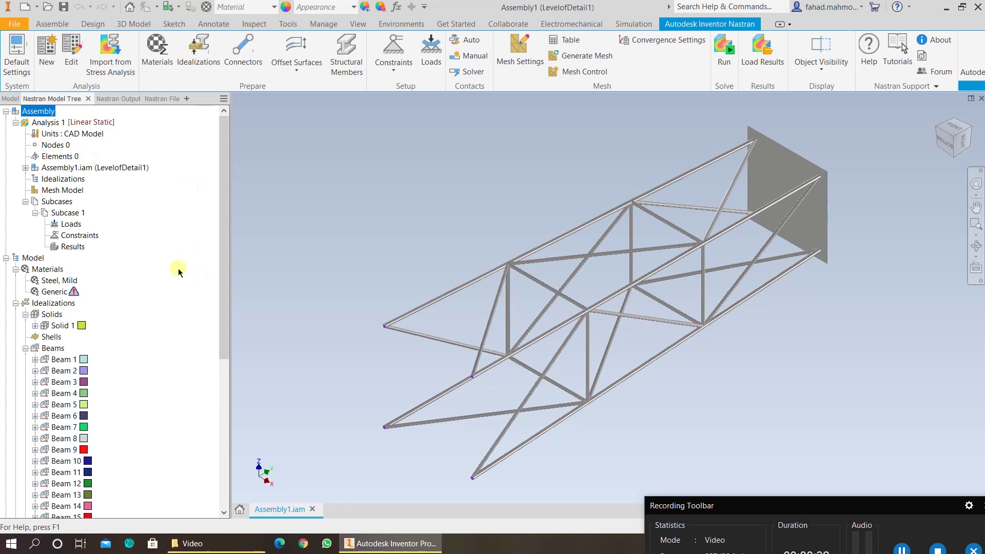
# - Inspect the Generic material's properties without changing them and delete that material from the model
pyautogui.doubleClick(57, 292)
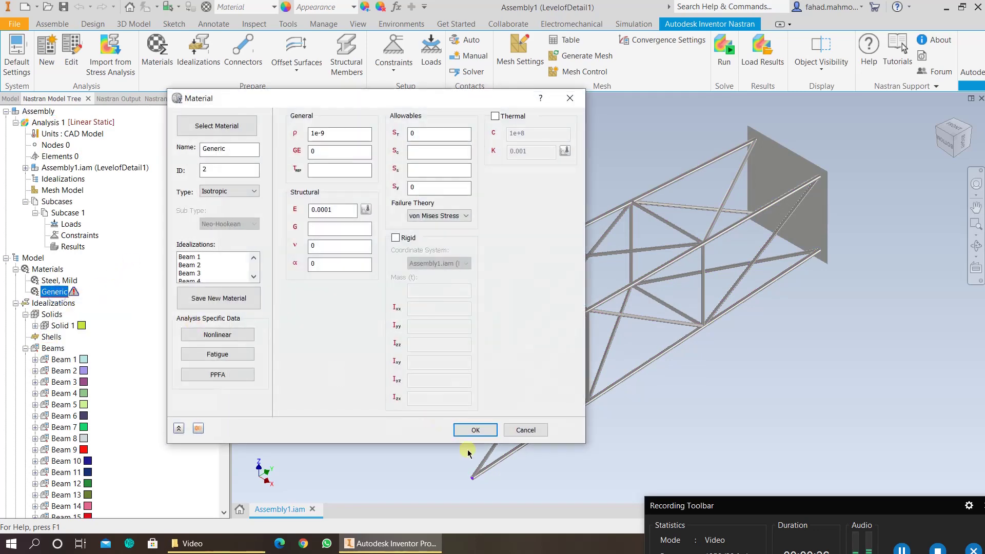
pyautogui.click(525, 431)
pyautogui.rightClick(50, 291)
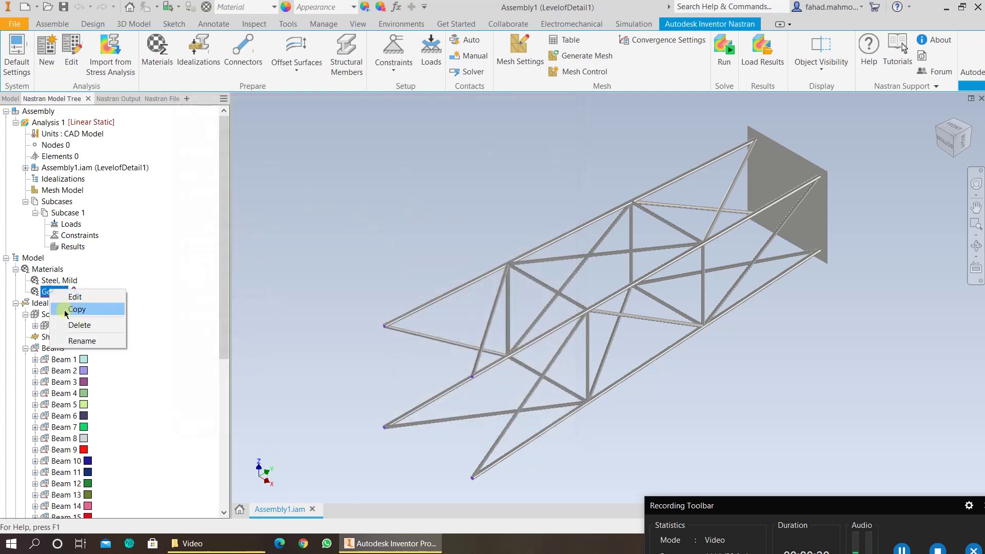
pyautogui.click(69, 326)
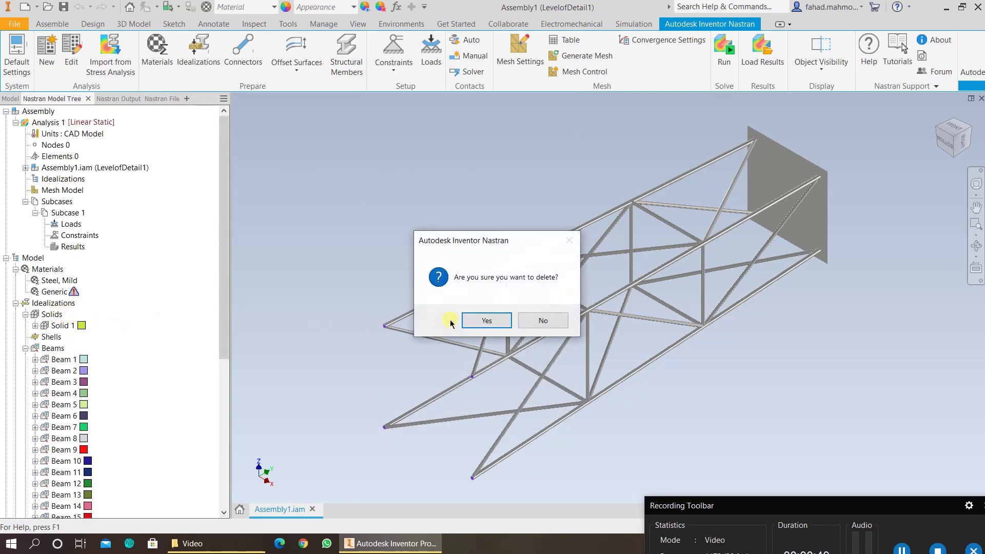
pyautogui.click(480, 321)
# - Delete all solid and beam idealizations under the model's Idealizations group
pyautogui.click(44, 295)
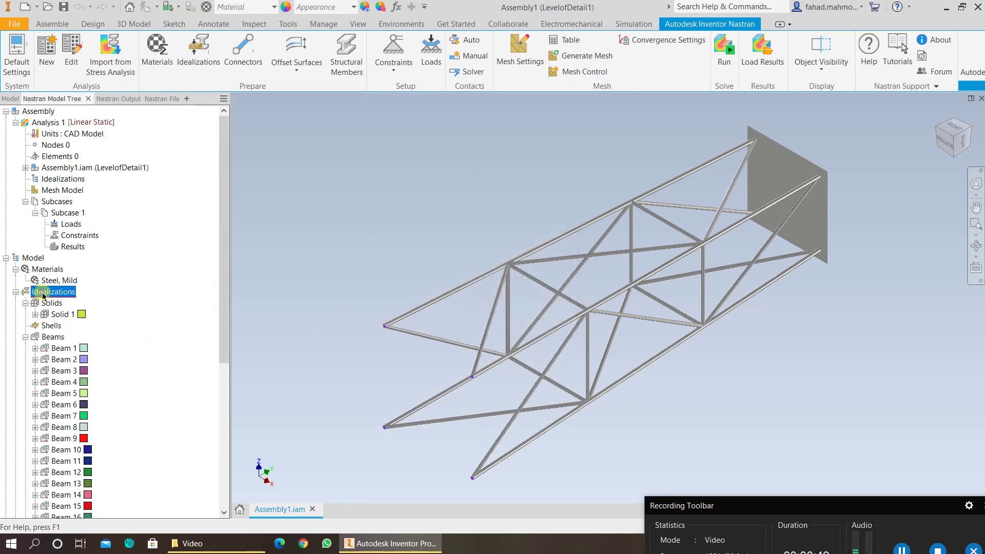
pyautogui.rightClick(44, 295)
pyautogui.click(57, 327)
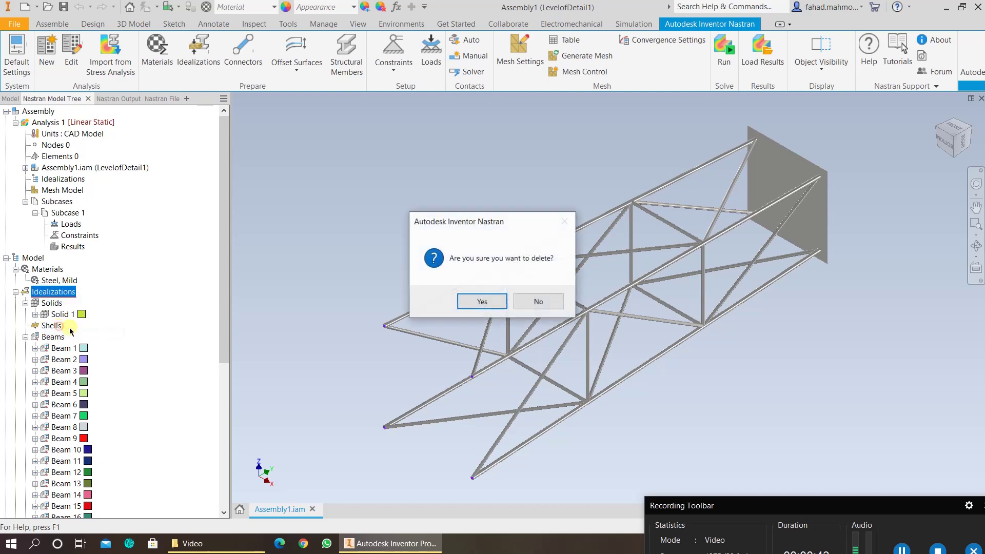
pyautogui.click(469, 301)
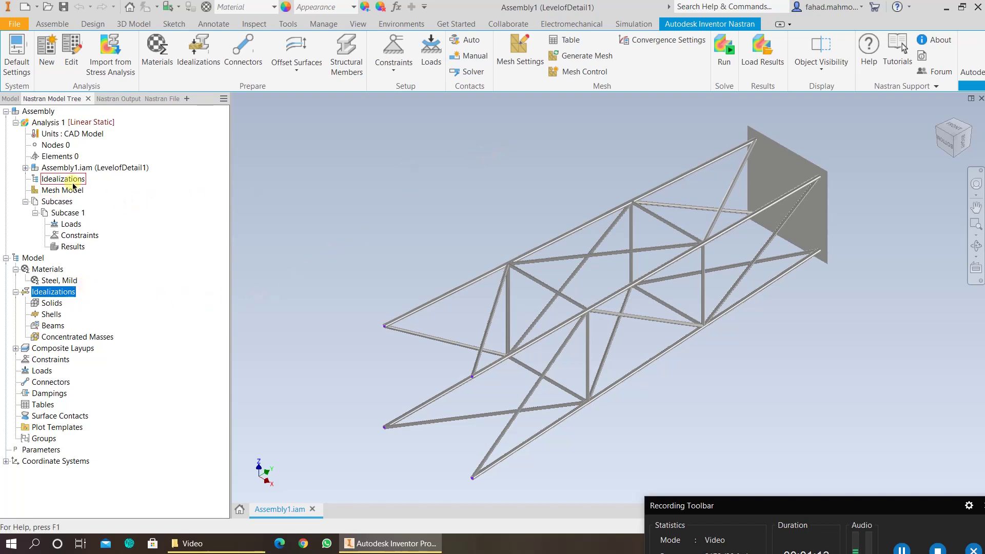
# - Expand the assembly inside Analysis 1 and check the visibility and exclusion options for the Top Plate
pyautogui.click(25, 167)
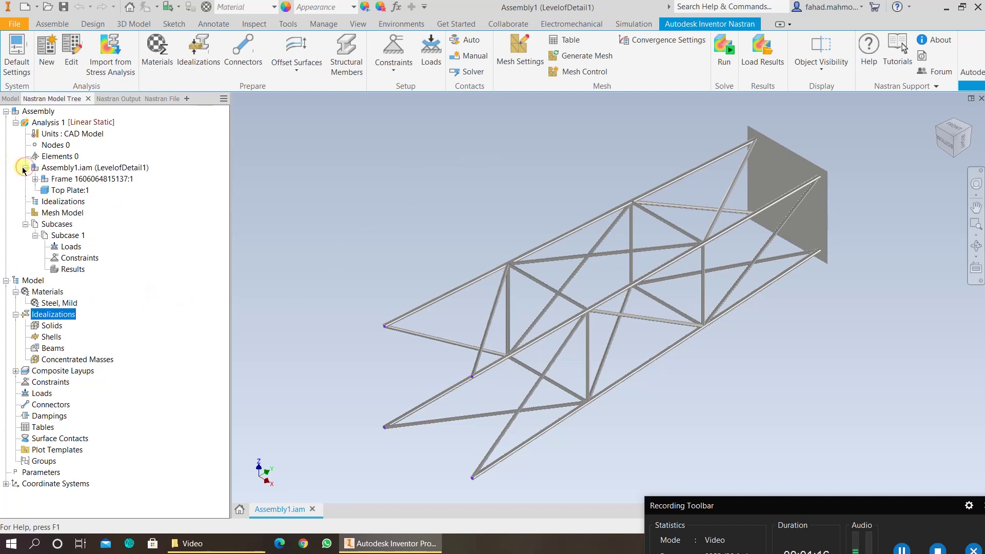
pyautogui.rightClick(77, 190)
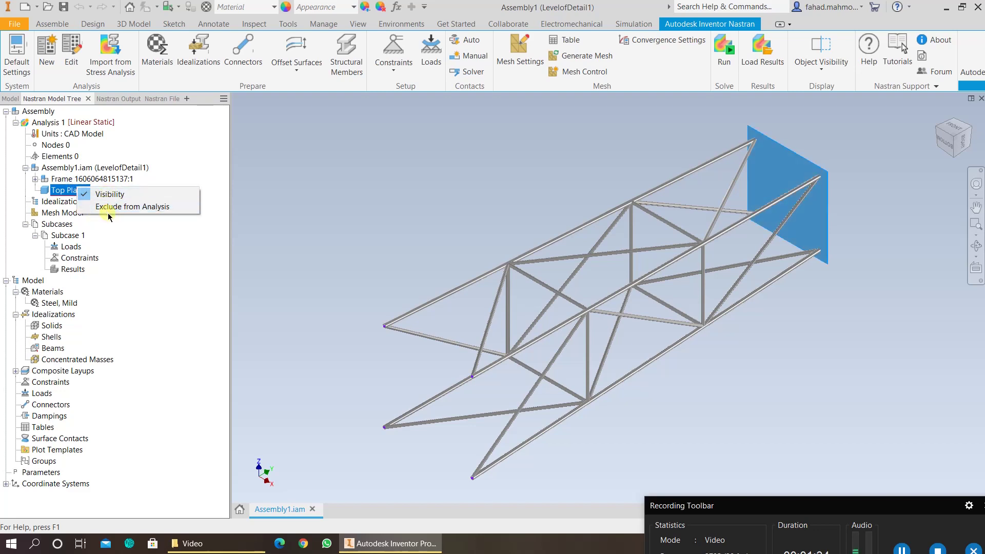
pyautogui.click(223, 177)
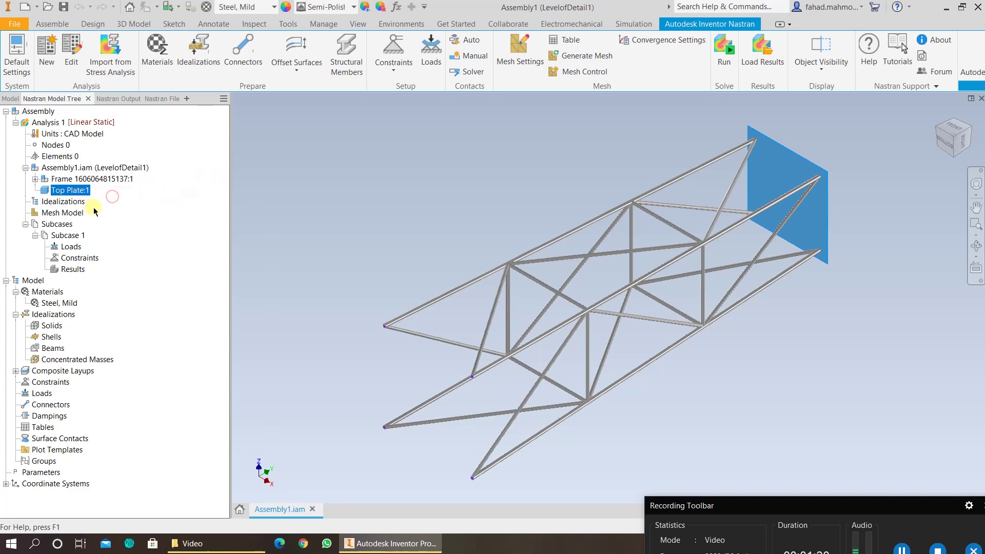
pyautogui.click(103, 191)
# - Use Structural Members to treat all frame members as solids with none as beams, and review the resulting solid idealizations
pyautogui.click(338, 53)
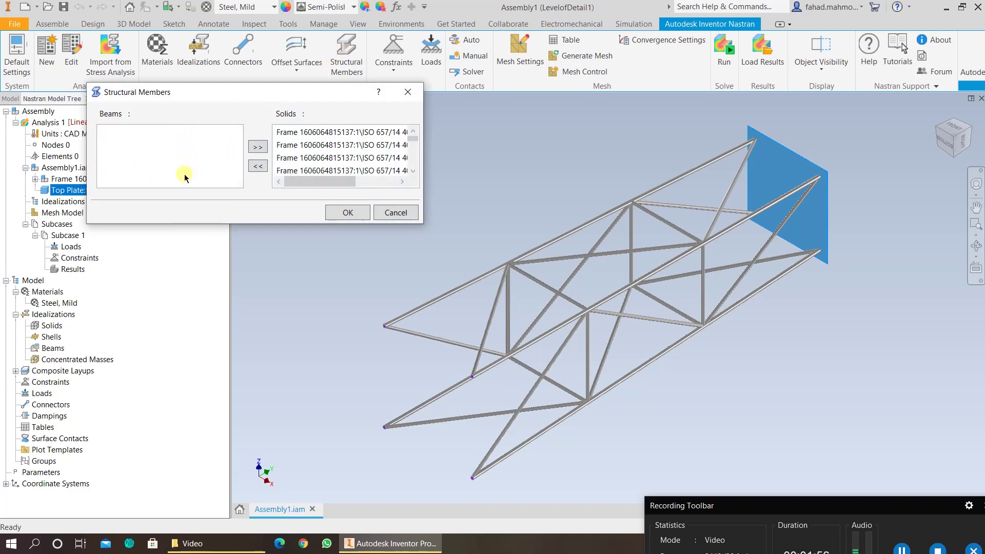
pyautogui.click(328, 133)
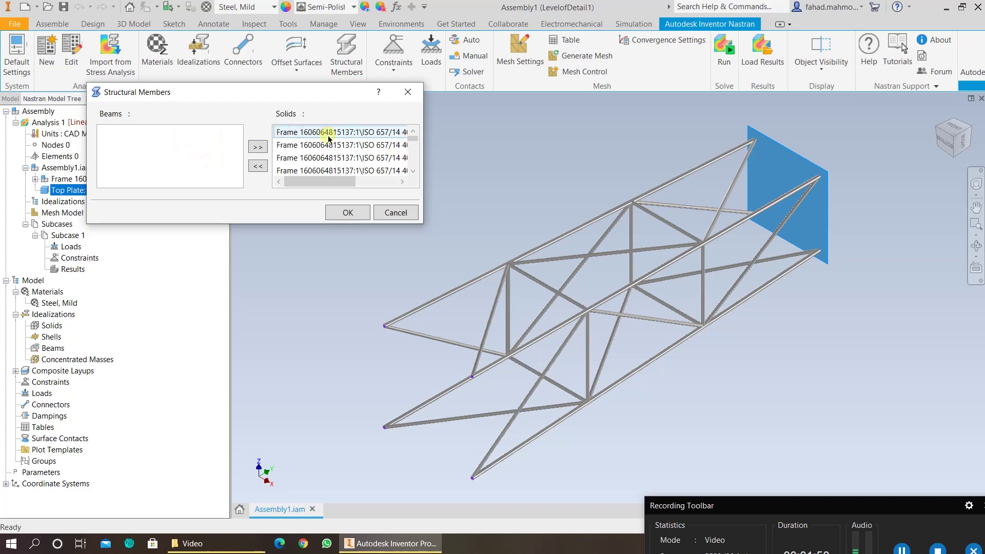
pyautogui.click(347, 212)
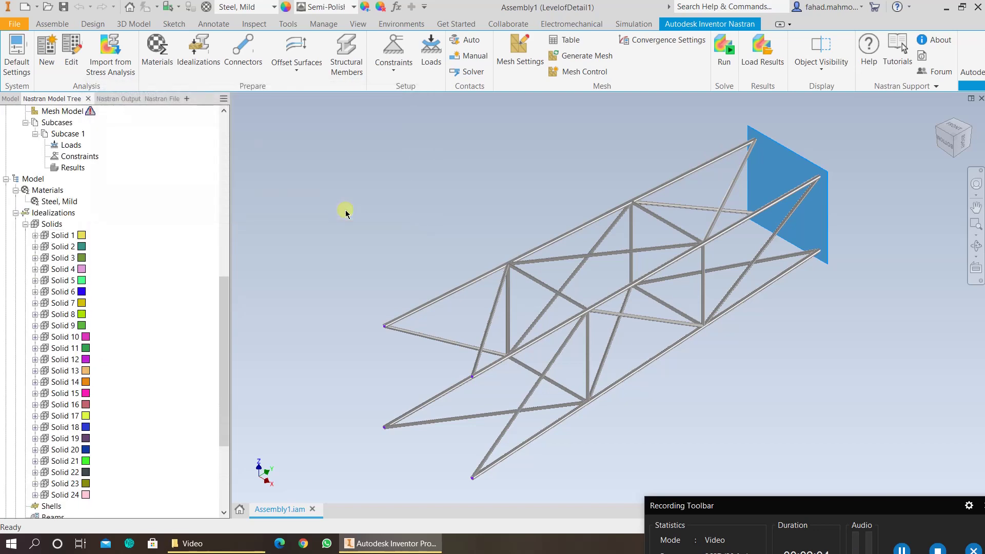
pyautogui.scroll(-5, 72, 279)
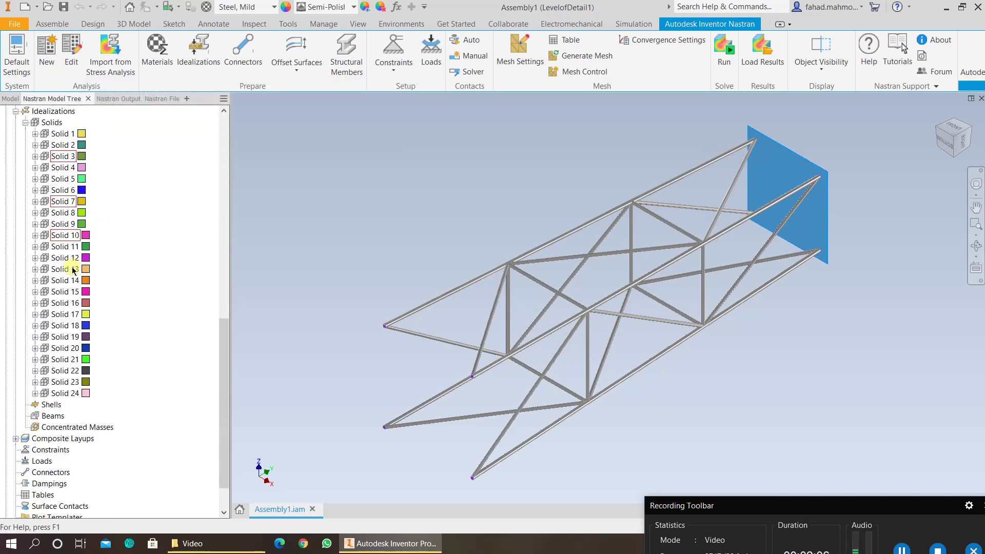
pyautogui.scroll(7, 72, 282)
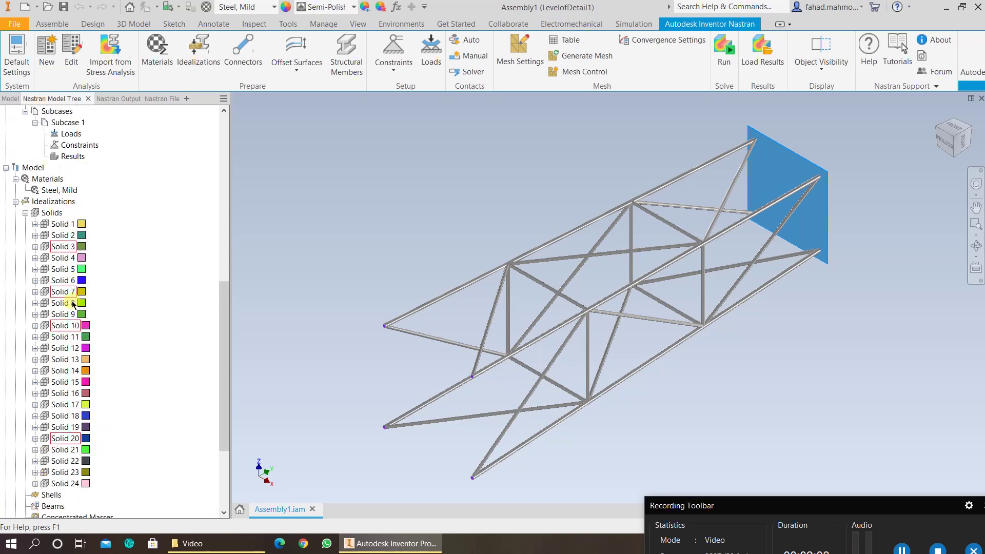
pyautogui.scroll(9, 72, 294)
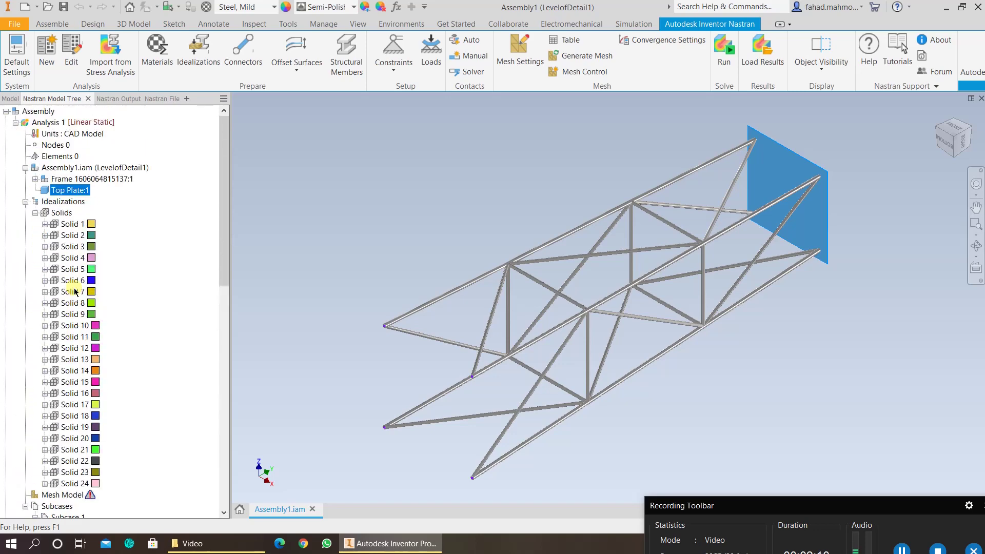
pyautogui.scroll(-11, 77, 263)
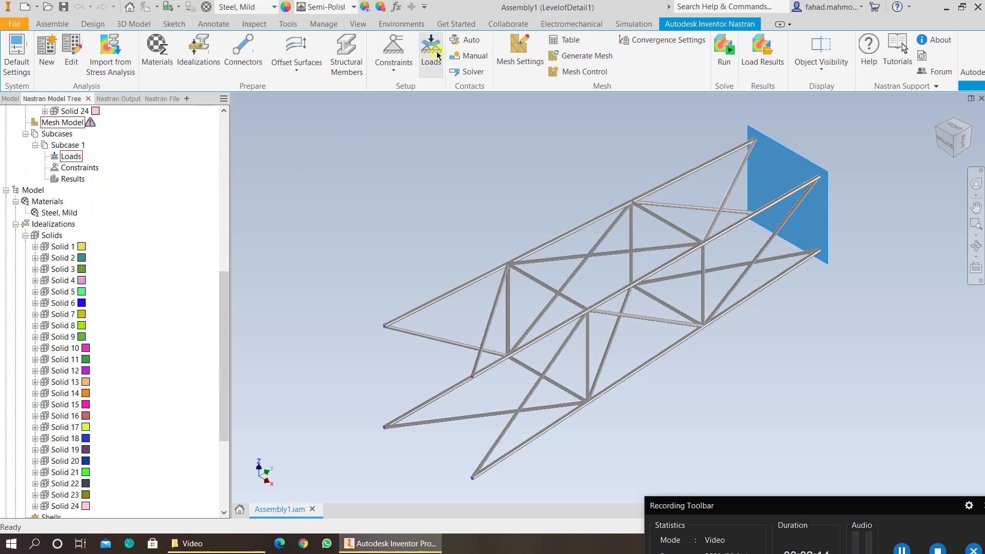
# - Start a structural constraint for Subcase 1 with all six degrees of freedom fixed and select the end faces of two legs
pyautogui.click(394, 52)
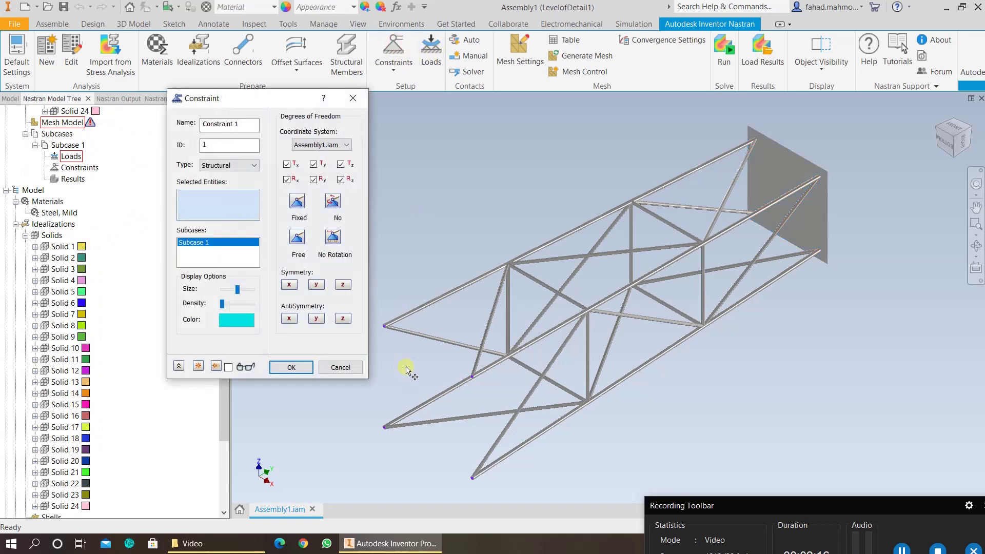
pyautogui.moveTo(406, 375); pyautogui.dragTo(515, 273, button='middle')
pyautogui.scroll(10, 493, 220)
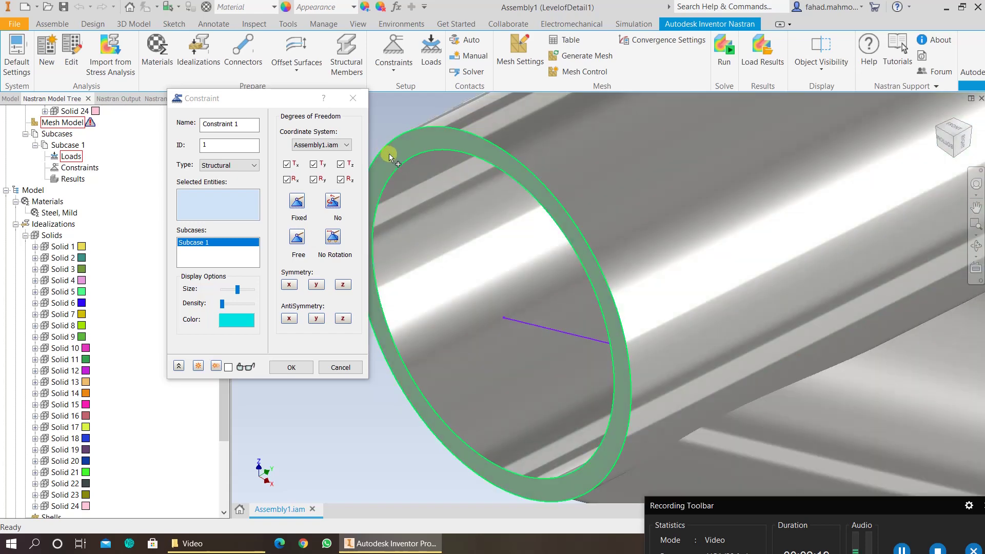
pyautogui.click(389, 154)
pyautogui.scroll(-6, 389, 157)
pyautogui.moveTo(397, 318); pyautogui.dragTo(459, 243, button='middle')
pyautogui.scroll(-6, 460, 246)
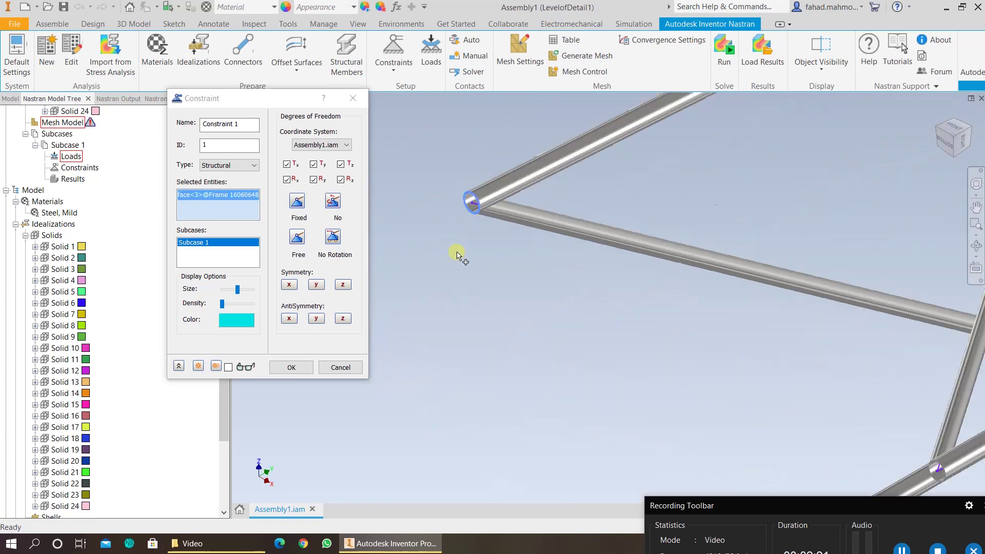
pyautogui.scroll(6, 468, 347)
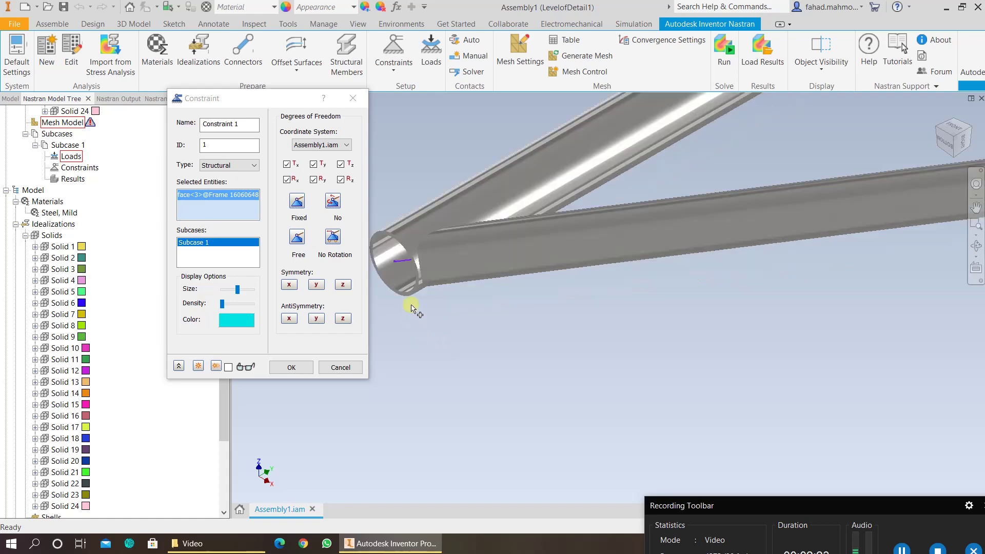
pyautogui.scroll(5, 413, 293)
pyautogui.click(421, 265)
pyautogui.scroll(-5, 444, 339)
pyautogui.scroll(-5, 444, 340)
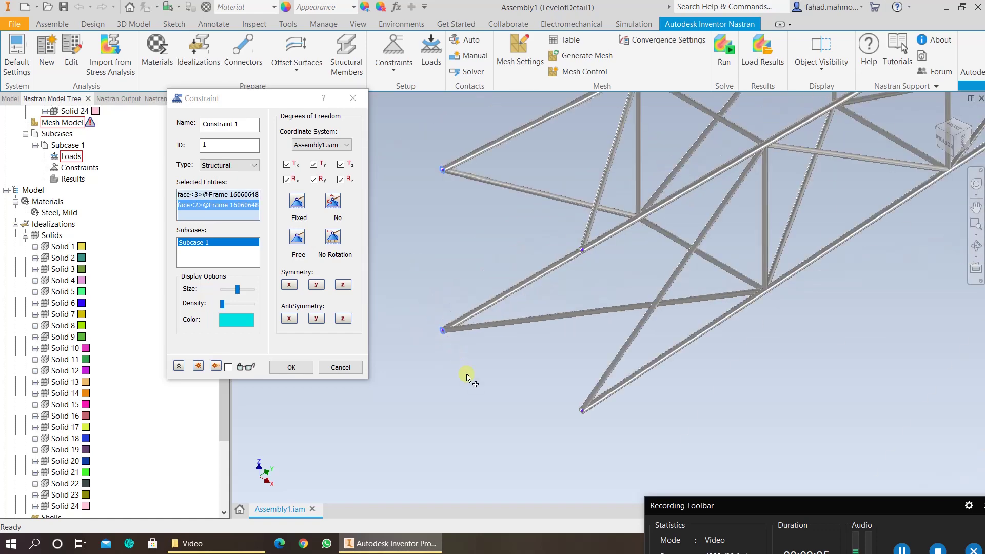
# - Add the ends of the remaining two legs to the fixed constraint and apply it
pyautogui.scroll(7, 402, 275)
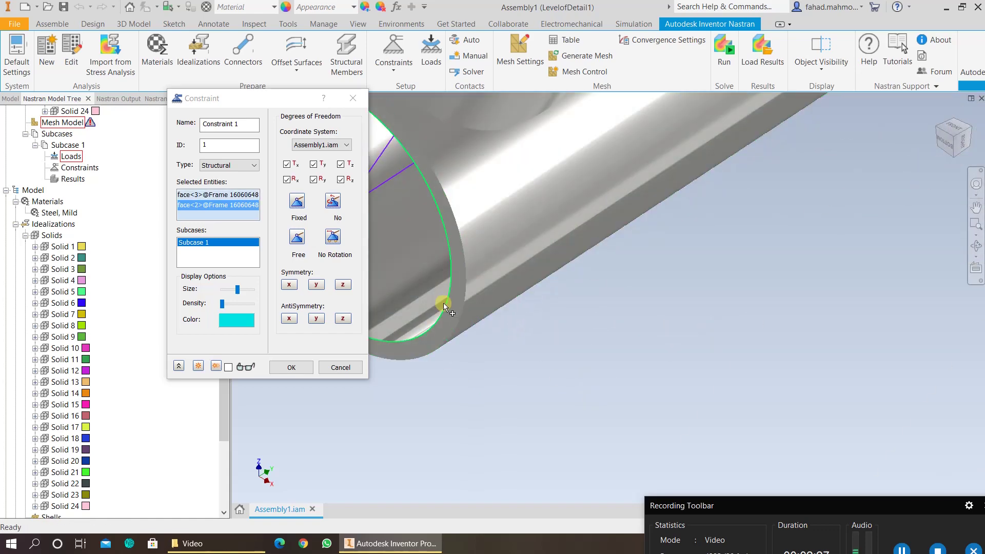
pyautogui.click(454, 301)
pyautogui.scroll(-5, 455, 310)
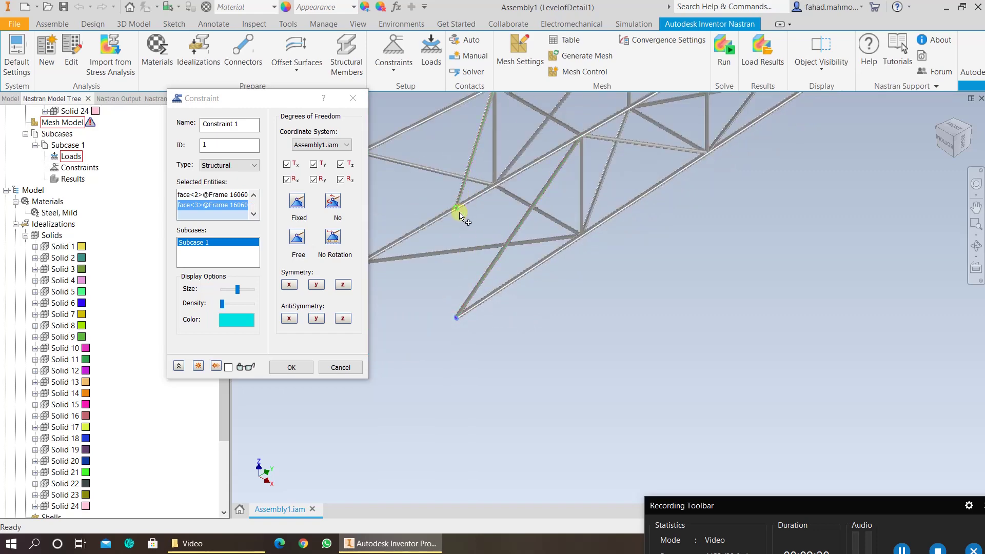
pyautogui.scroll(7, 455, 215)
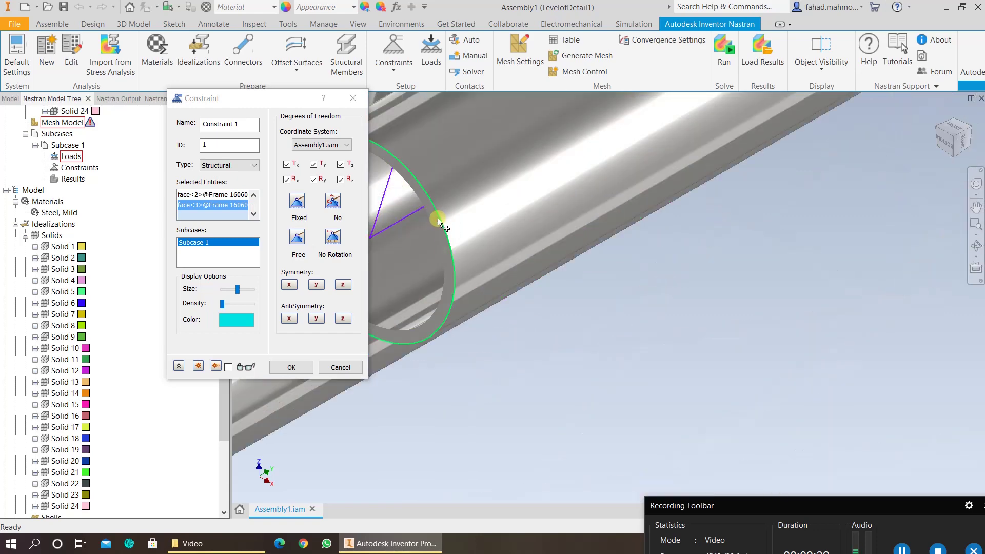
pyautogui.click(437, 221)
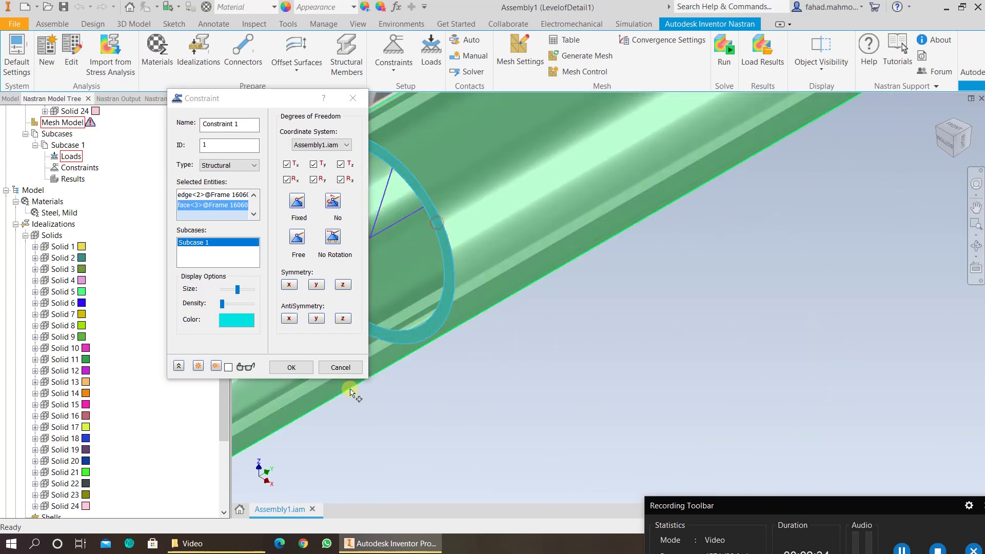
pyautogui.scroll(-5, 447, 398)
pyautogui.moveTo(468, 407); pyautogui.dragTo(447, 215, button='middle')
pyautogui.scroll(-5, 521, 342)
pyautogui.click(307, 368)
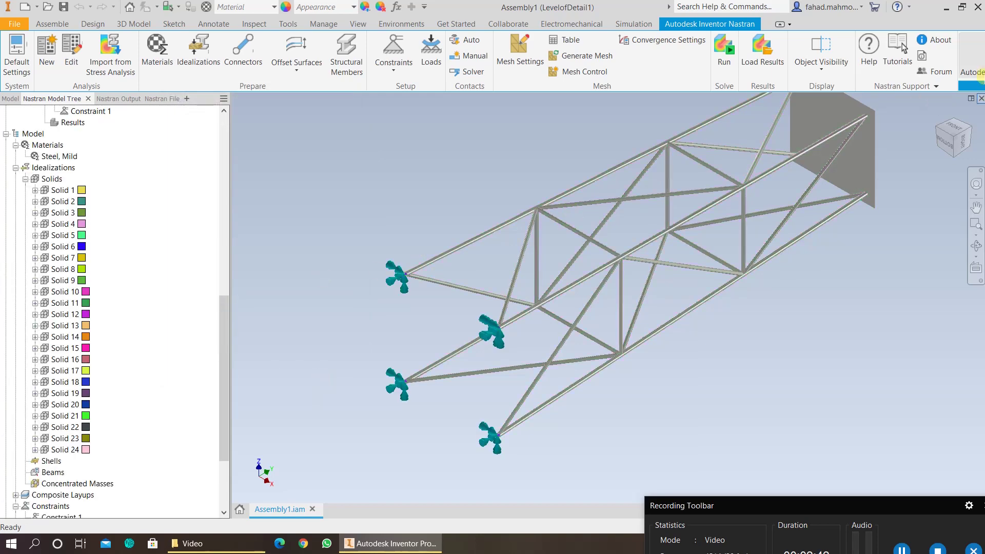
# - Start a force load for Subcase 1 and select the upper face of the Top Plate
pyautogui.click(977, 248)
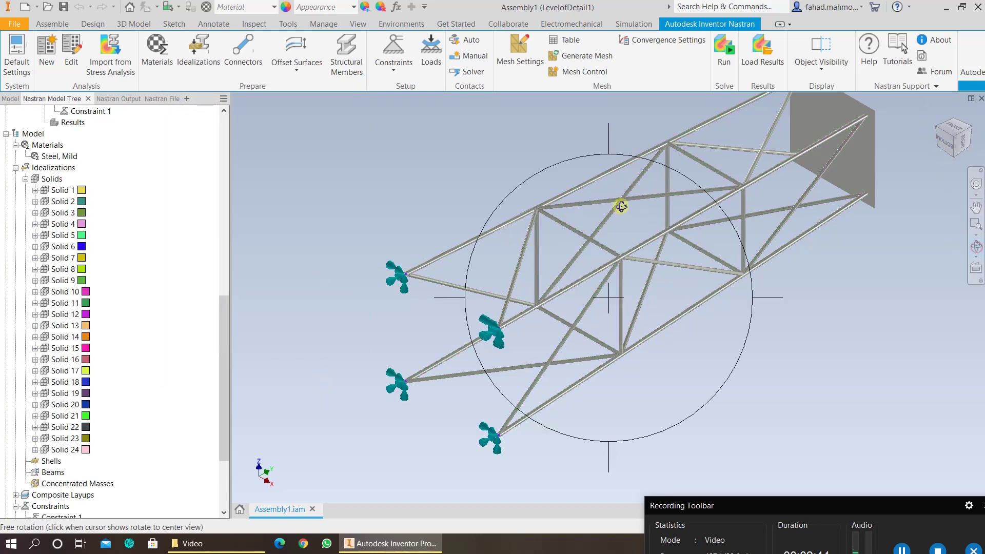
pyautogui.moveTo(623, 202); pyautogui.dragTo(563, 214)
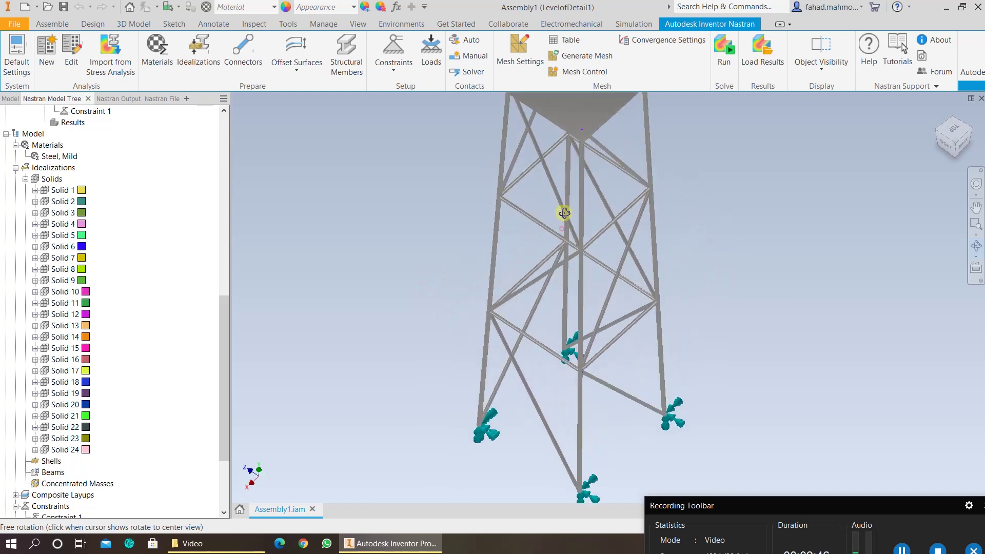
pyautogui.moveTo(715, 141); pyautogui.dragTo(530, 205)
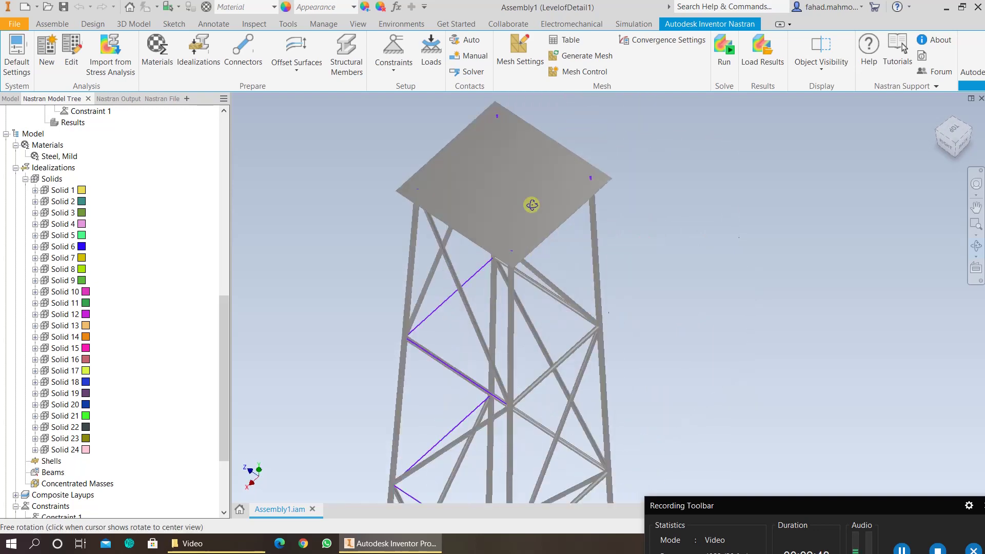
pyautogui.click(876, 171)
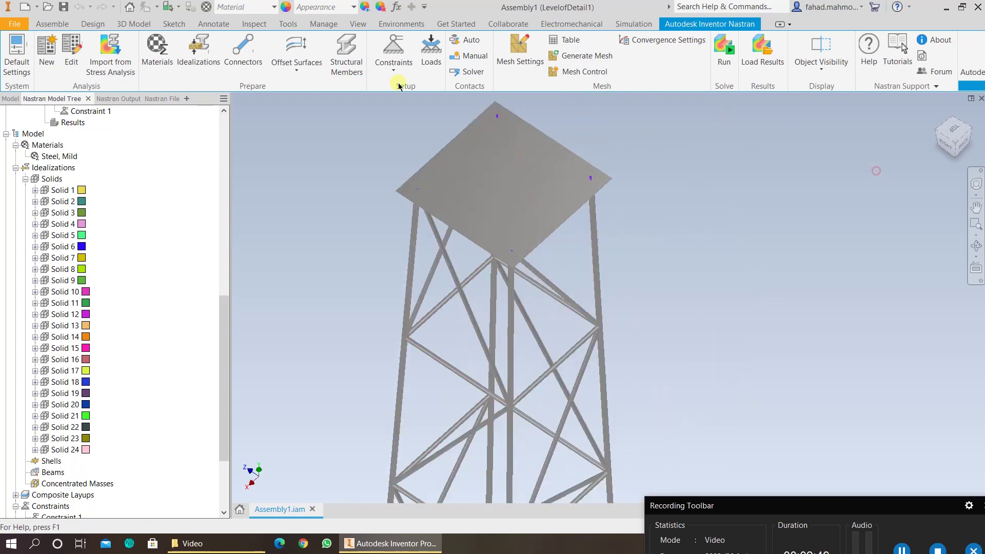
pyautogui.click(432, 57)
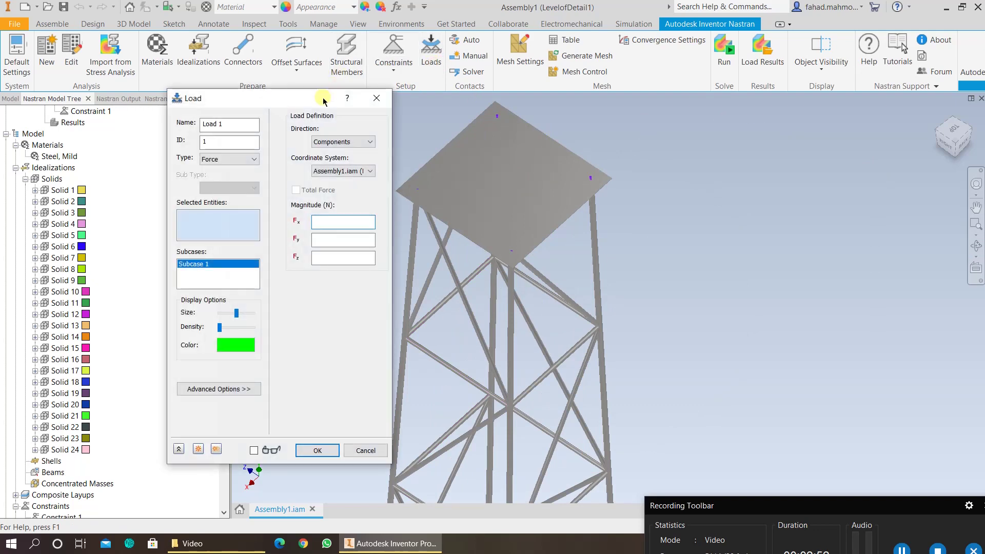
pyautogui.moveTo(323, 98); pyautogui.dragTo(243, 98)
pyautogui.click(173, 159)
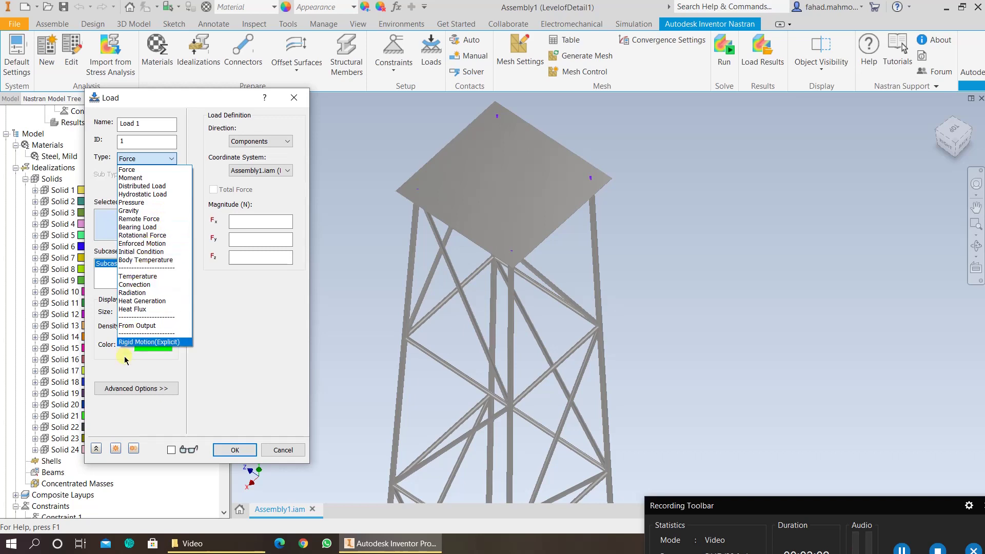
pyautogui.click(151, 171)
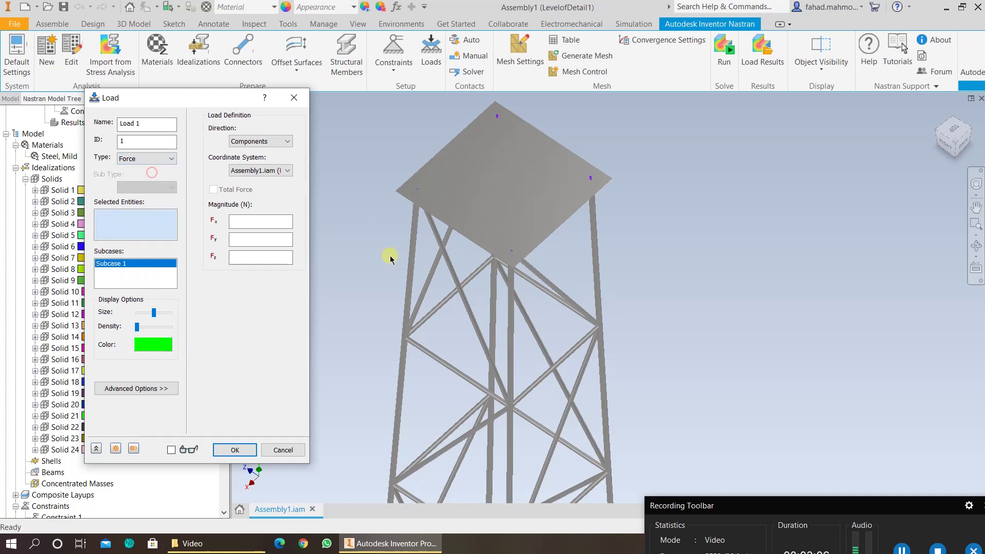
pyautogui.click(503, 183)
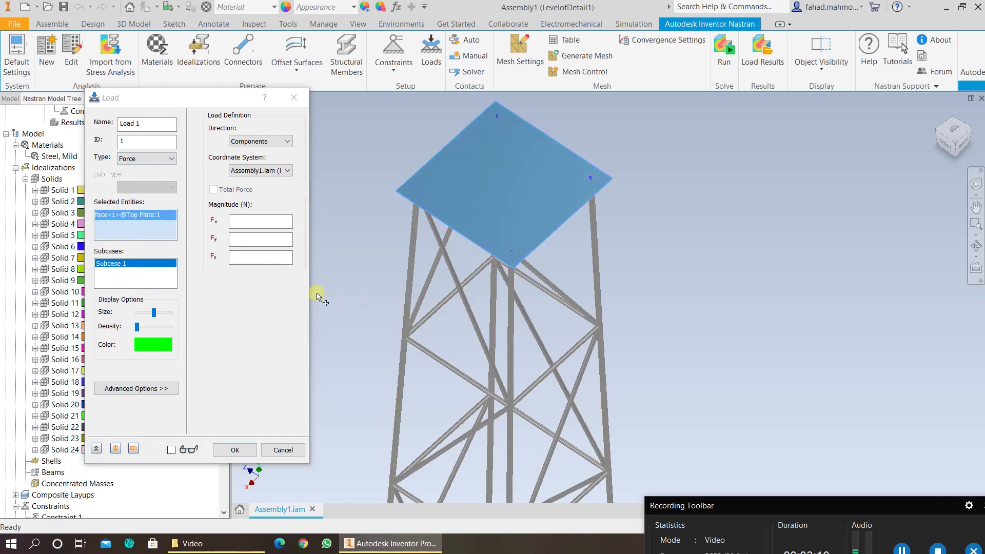
# - Direct the force normal to the surface with a magnitude of 25000 N and apply it
pyautogui.click(249, 142)
pyautogui.click(254, 160)
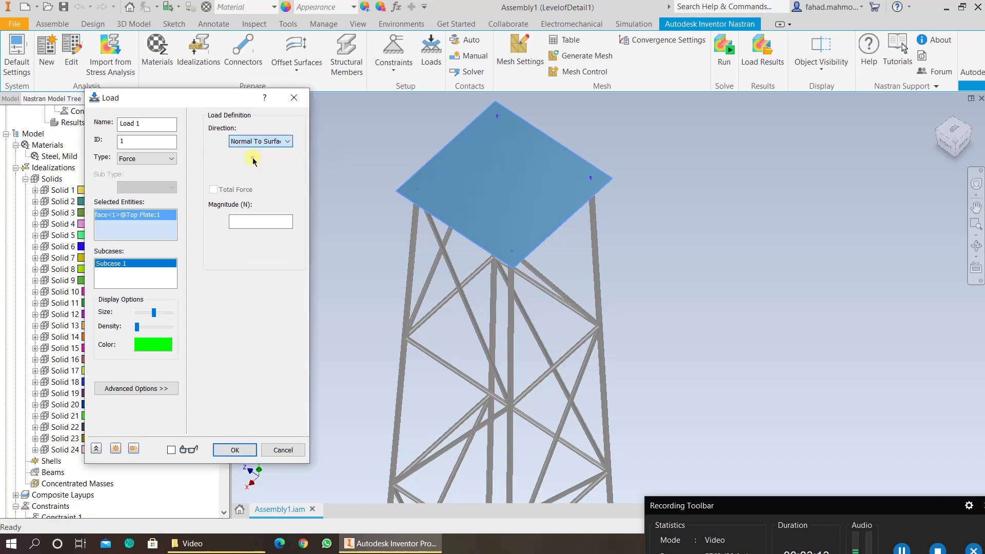
pyautogui.click(254, 222)
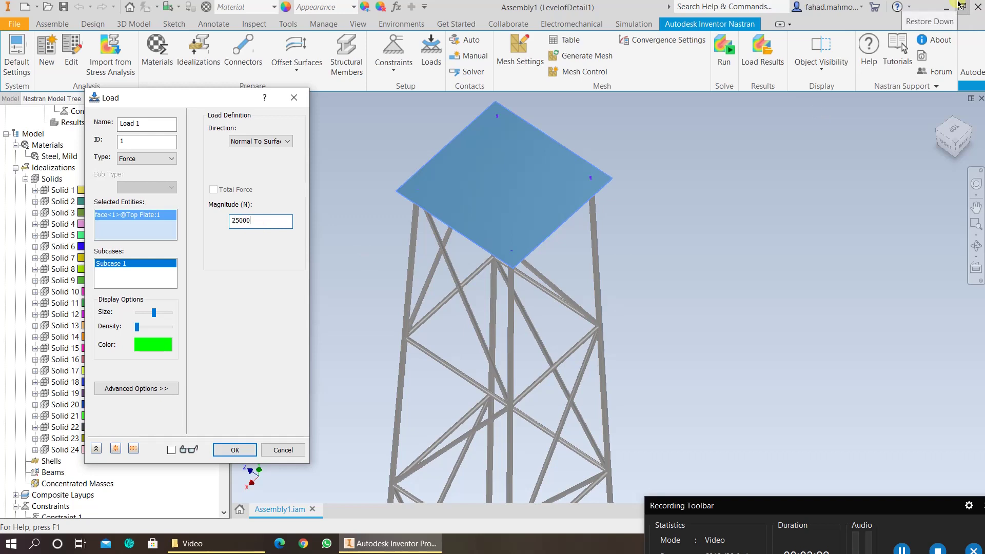
pyautogui.click(236, 450)
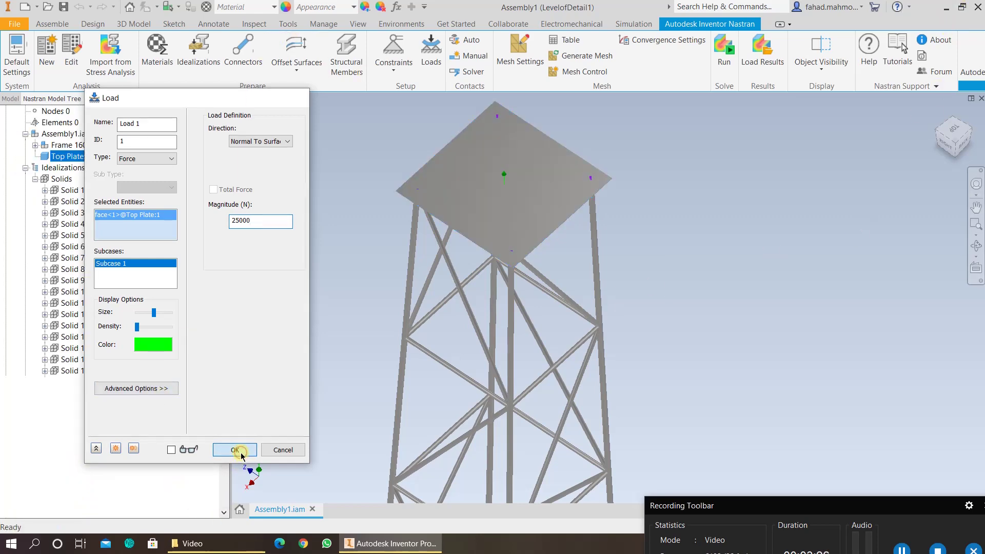
# - Reopen Load 1 on the Top Plate and set its magnitude to -25000 N
pyautogui.scroll(5, 506, 191)
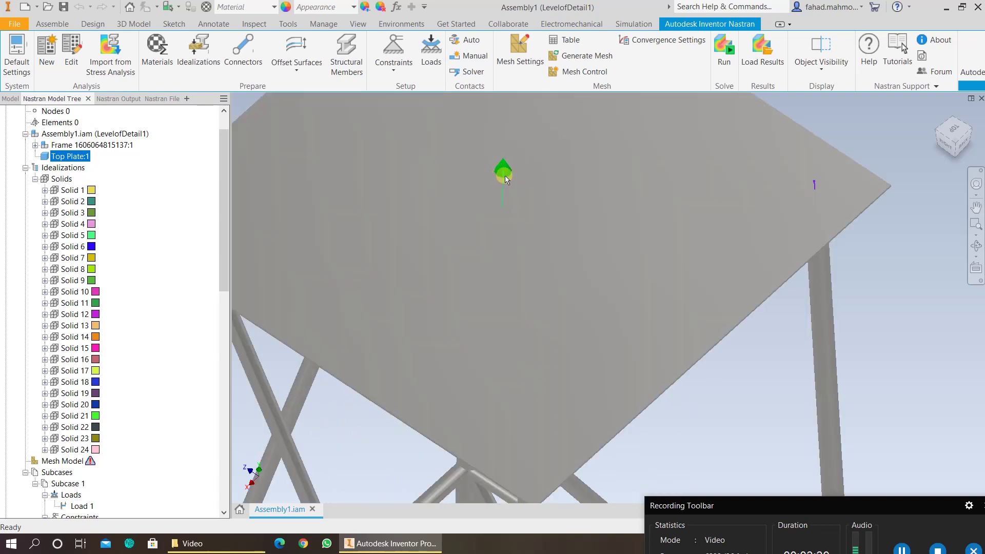
pyautogui.click(507, 174)
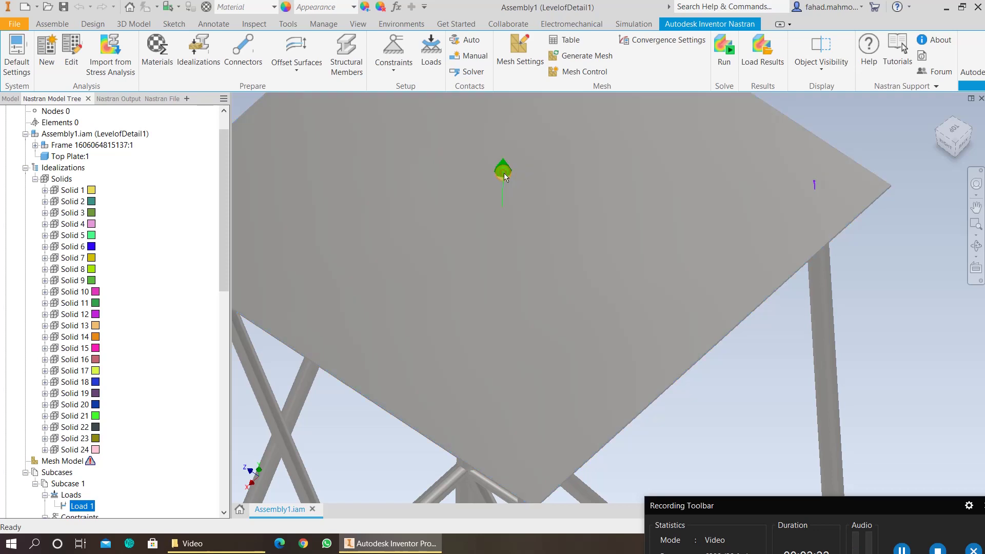
pyautogui.doubleClick(504, 173)
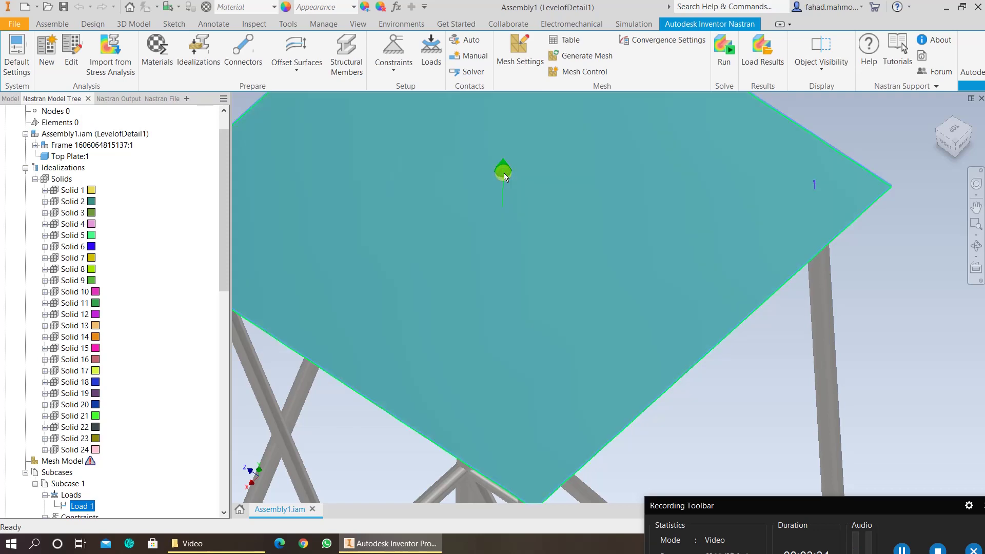
pyautogui.click(230, 220)
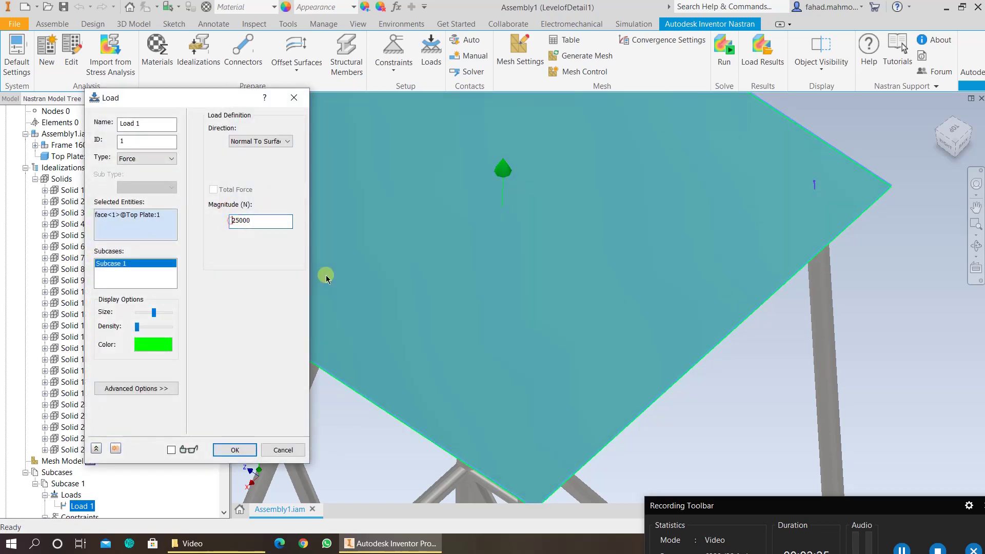
pyautogui.click(466, 310)
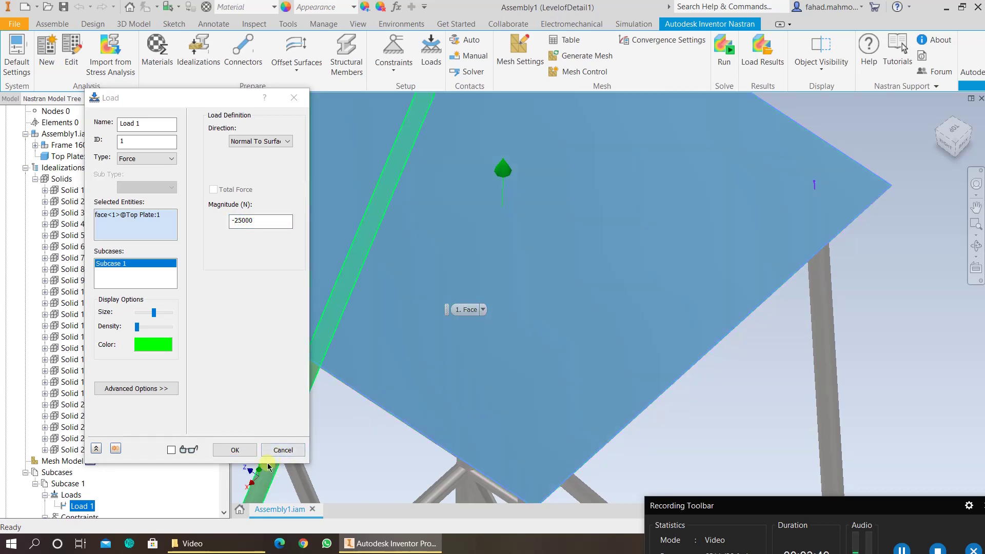
pyautogui.click(245, 454)
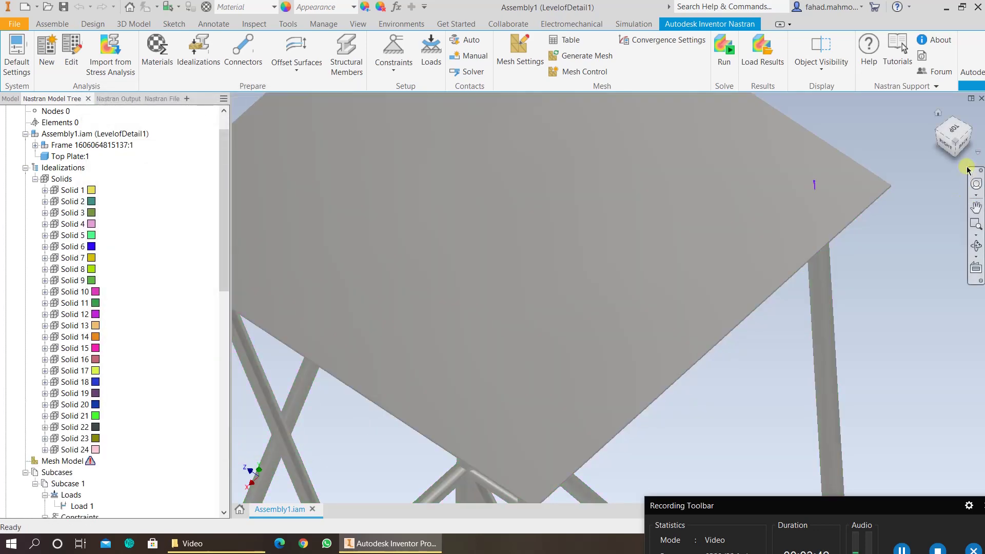
# - Check the direction of the load arrow on the Top Plate from the back and at an angle
pyautogui.click(961, 145)
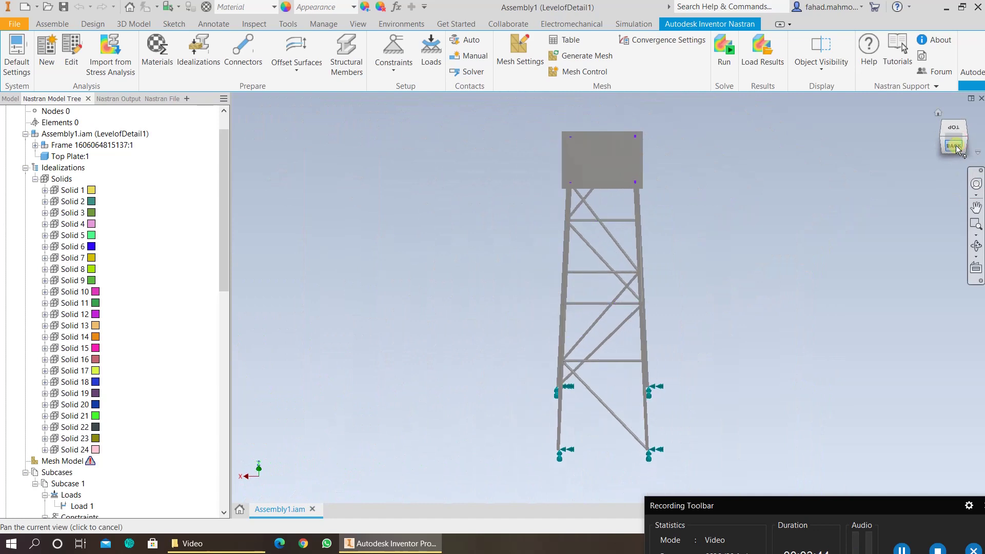
pyautogui.scroll(5, 606, 123)
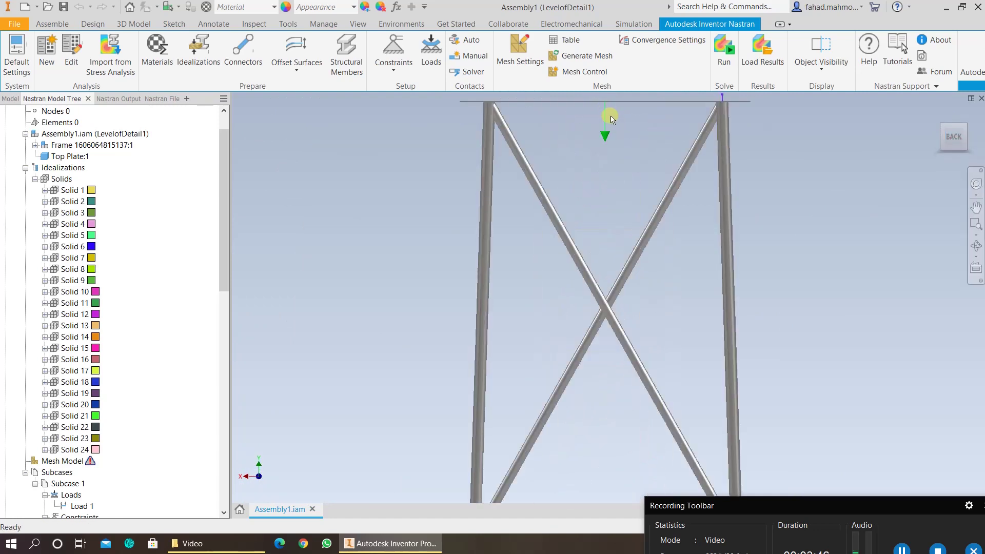
pyautogui.moveTo(611, 117); pyautogui.dragTo(560, 193, button='middle')
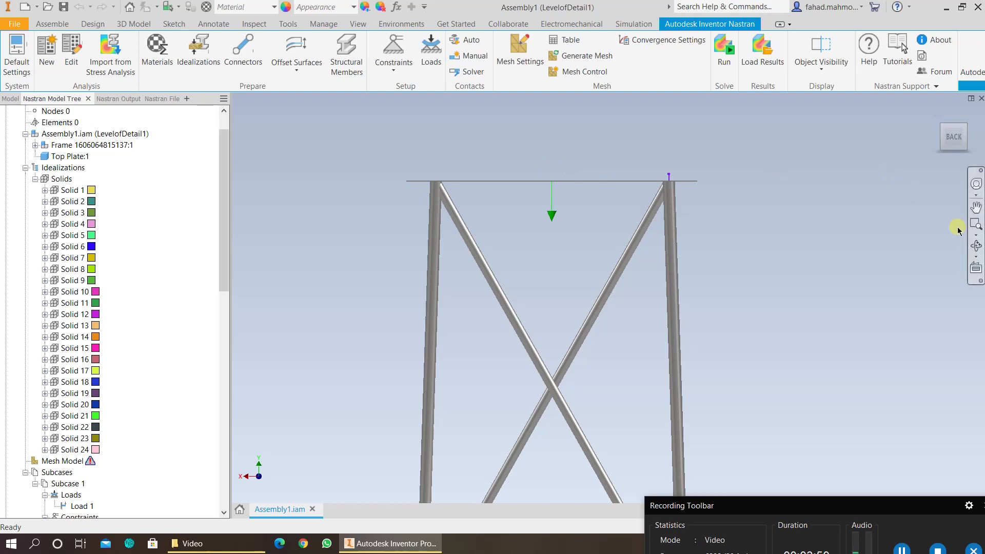
pyautogui.click(976, 245)
pyautogui.moveTo(666, 233); pyautogui.dragTo(662, 273)
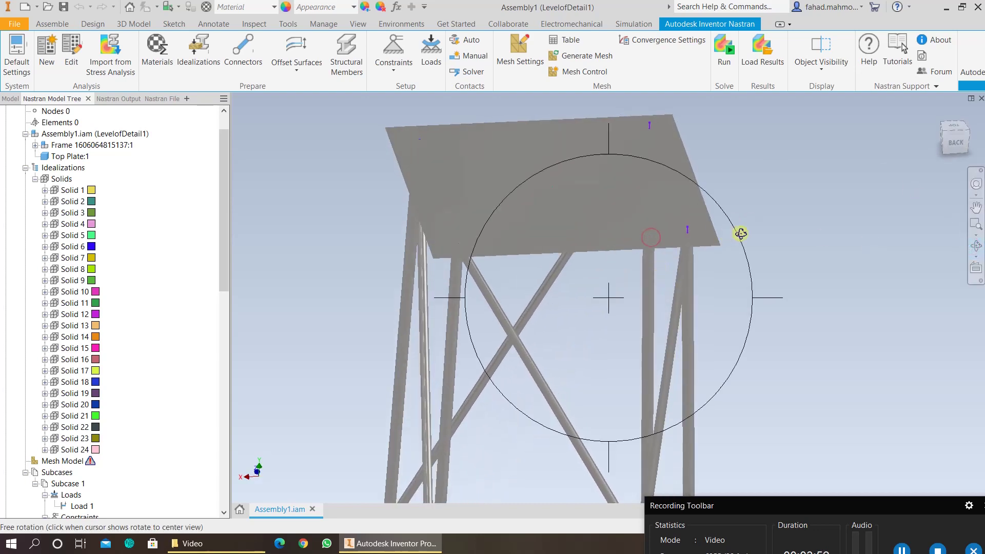
pyautogui.moveTo(741, 231); pyautogui.dragTo(686, 204)
pyautogui.moveTo(746, 222); pyautogui.dragTo(577, 196)
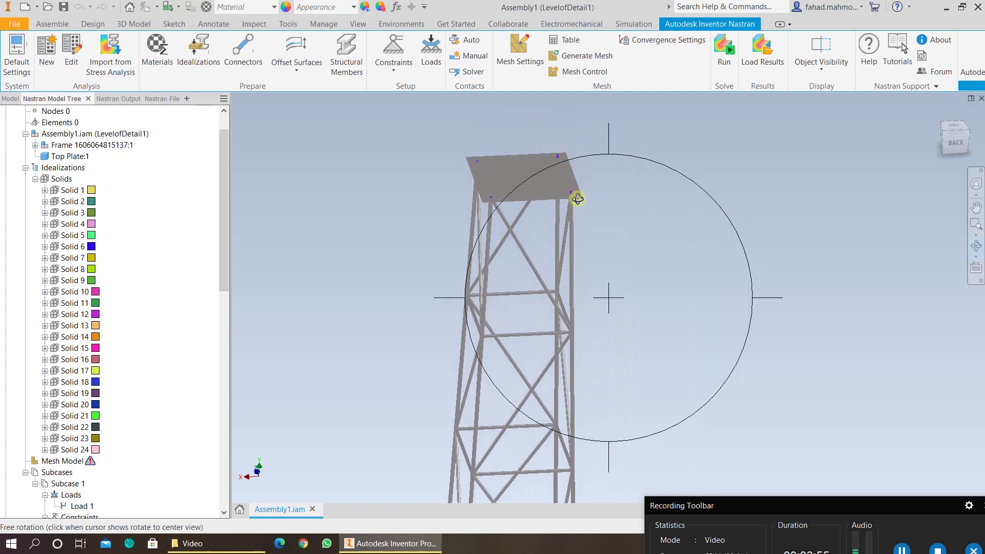
# - Generate surface contacts automatically for the assembly and expand the contact list so the full pair names are readable
pyautogui.click(466, 41)
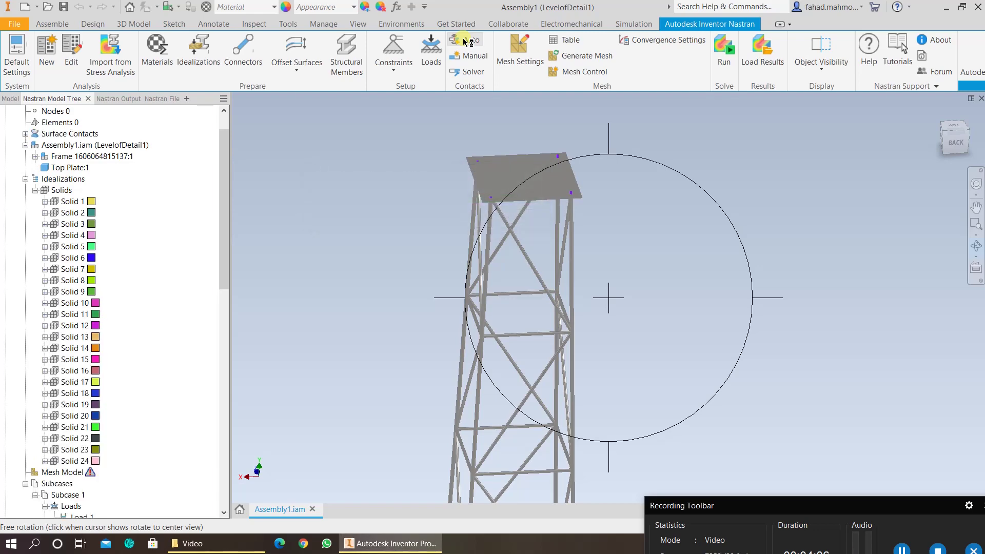
pyautogui.scroll(1, 59, 215)
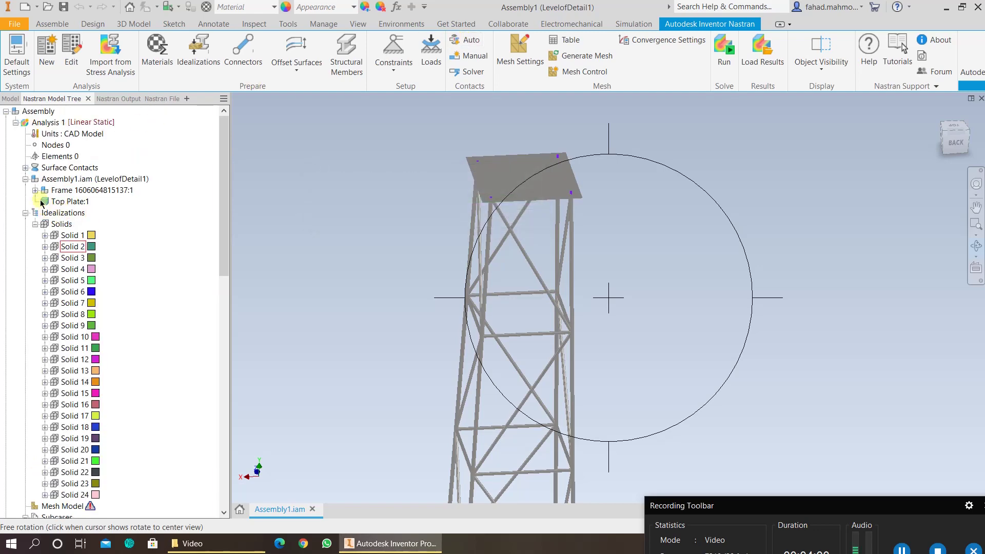
pyautogui.click(26, 168)
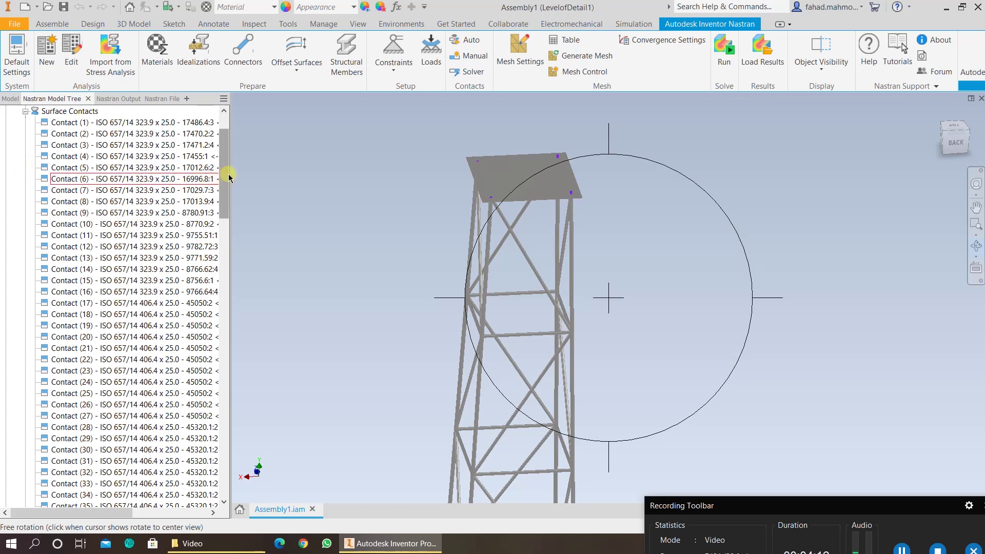
pyautogui.moveTo(231, 174); pyautogui.dragTo(464, 202)
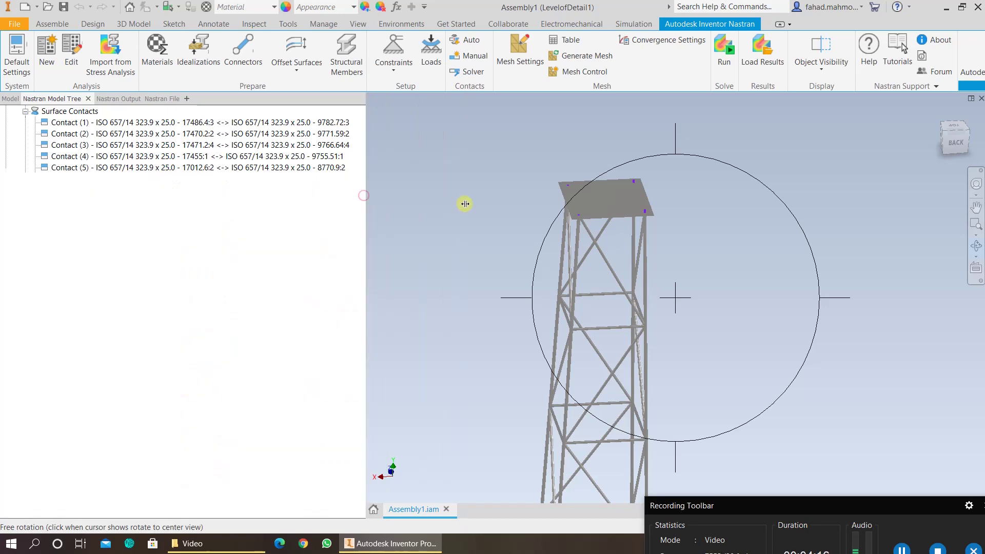
# - Review the surface contact pairs and the load, constraint and idealization entries in the analysis tree
pyautogui.scroll(-8, 359, 236)
pyautogui.scroll(-6, 360, 237)
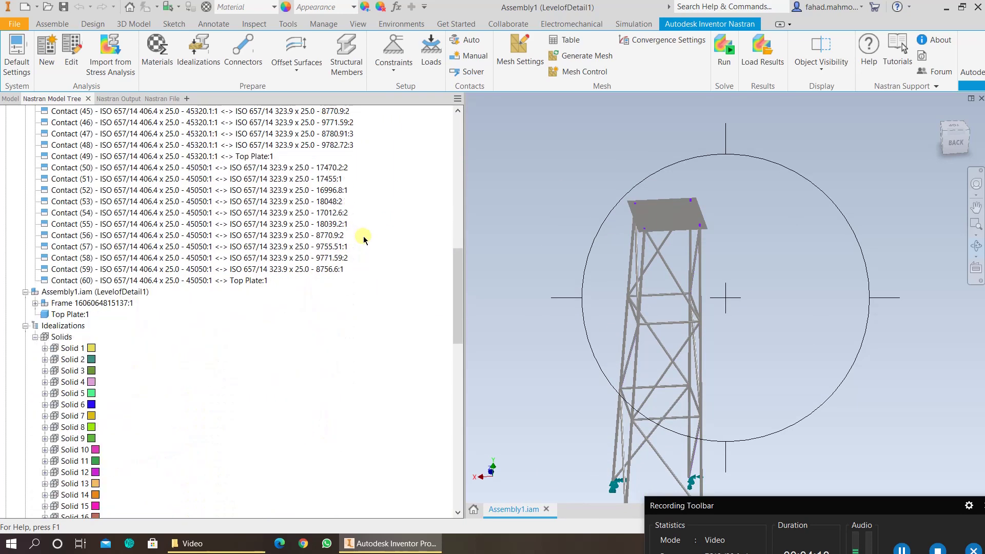
pyautogui.scroll(4, 333, 257)
pyautogui.scroll(12, 336, 284)
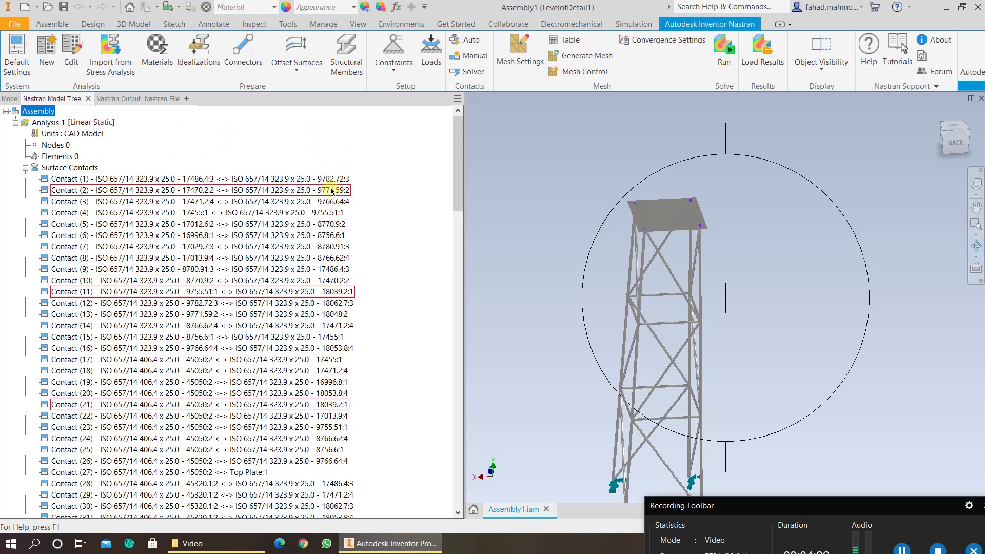
pyautogui.scroll(-17, 328, 221)
pyautogui.scroll(-2, 312, 211)
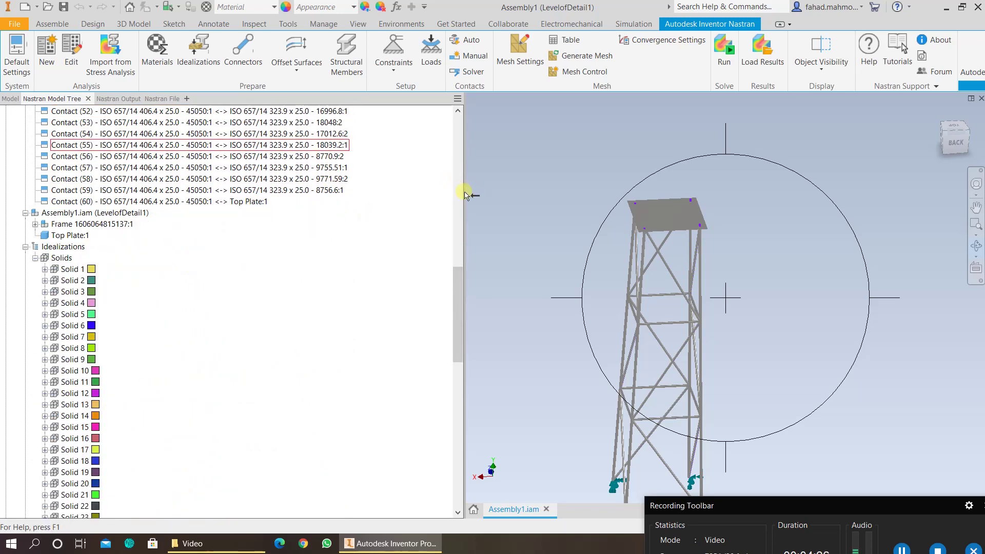
pyautogui.moveTo(466, 193); pyautogui.dragTo(214, 211)
pyautogui.scroll(-1, 75, 236)
pyautogui.click(75, 236)
pyautogui.scroll(-8, 75, 236)
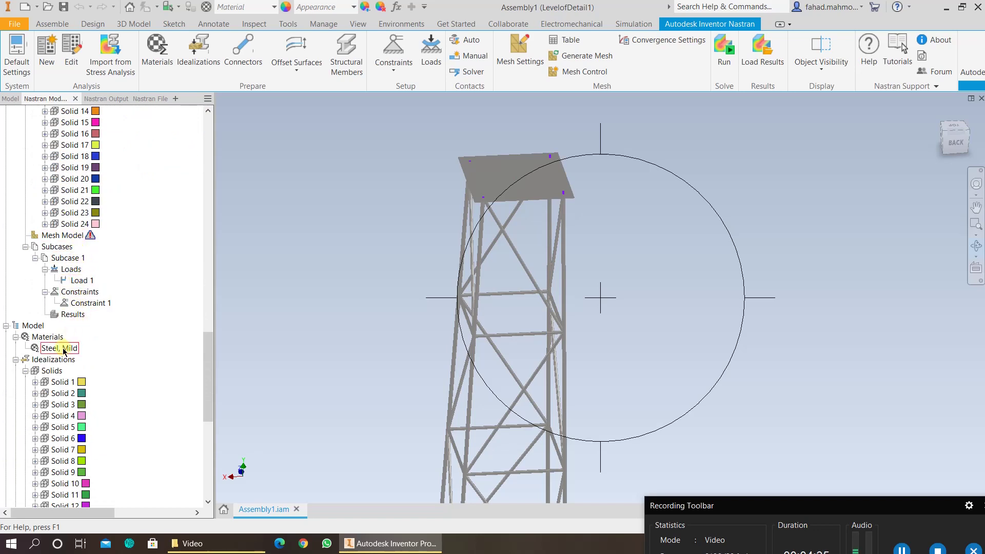
pyautogui.scroll(-9, 64, 350)
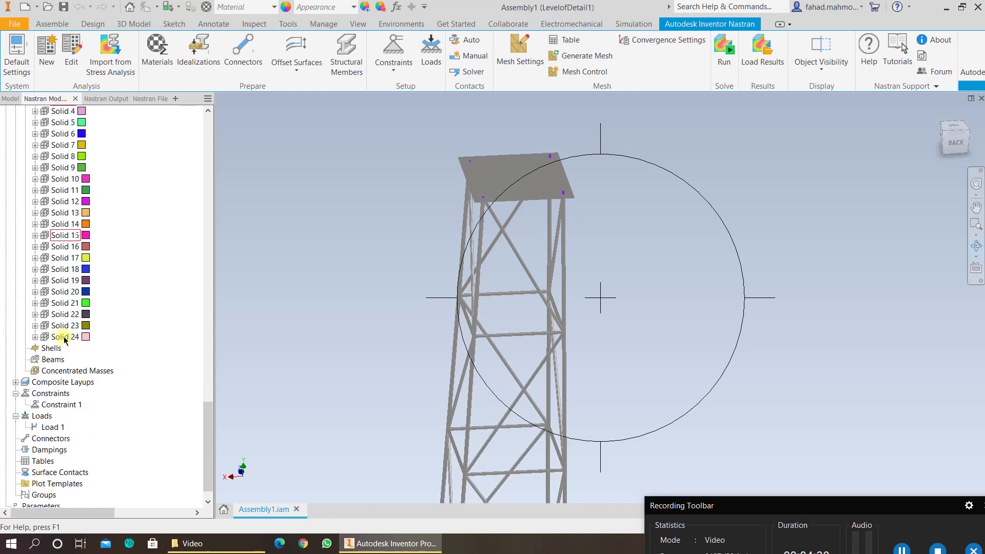
pyautogui.scroll(-20, 64, 339)
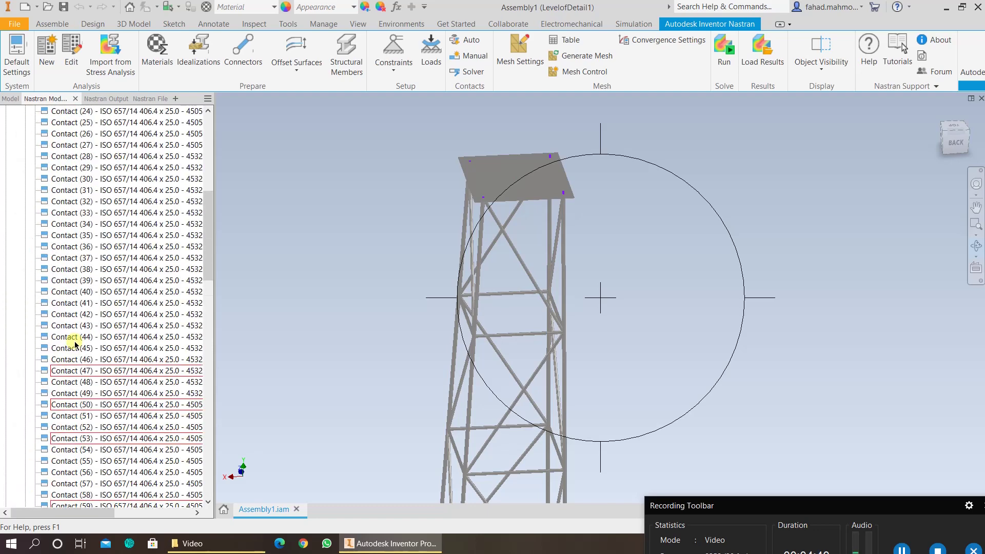
pyautogui.scroll(10, 74, 343)
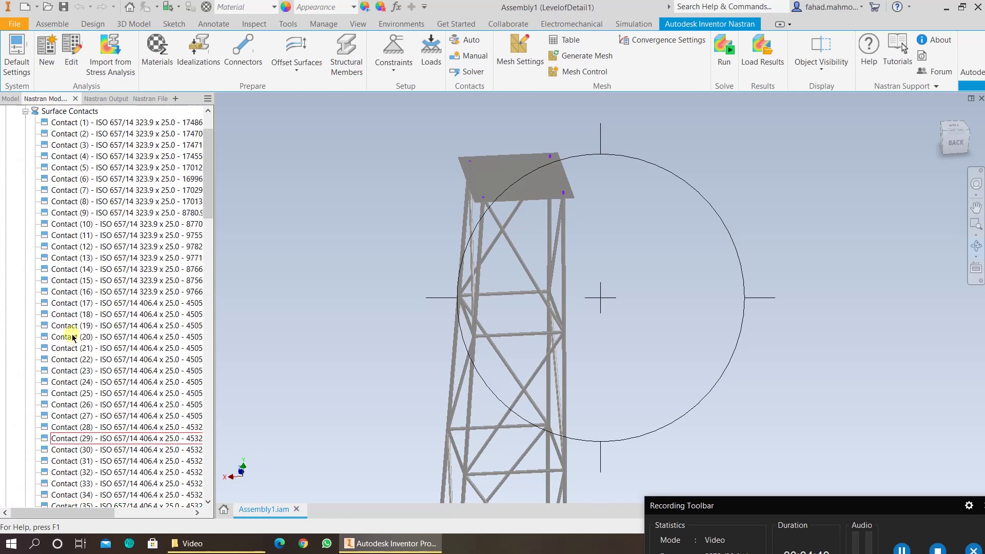
# - Open the global mesh settings and set the element size to 179 mm
pyautogui.click(527, 63)
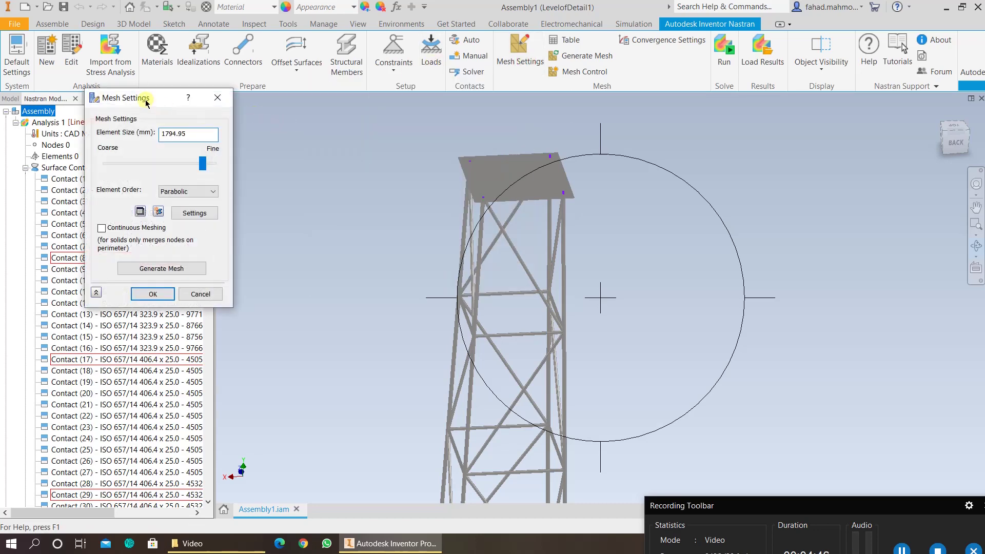
pyautogui.moveTo(150, 103); pyautogui.dragTo(276, 97)
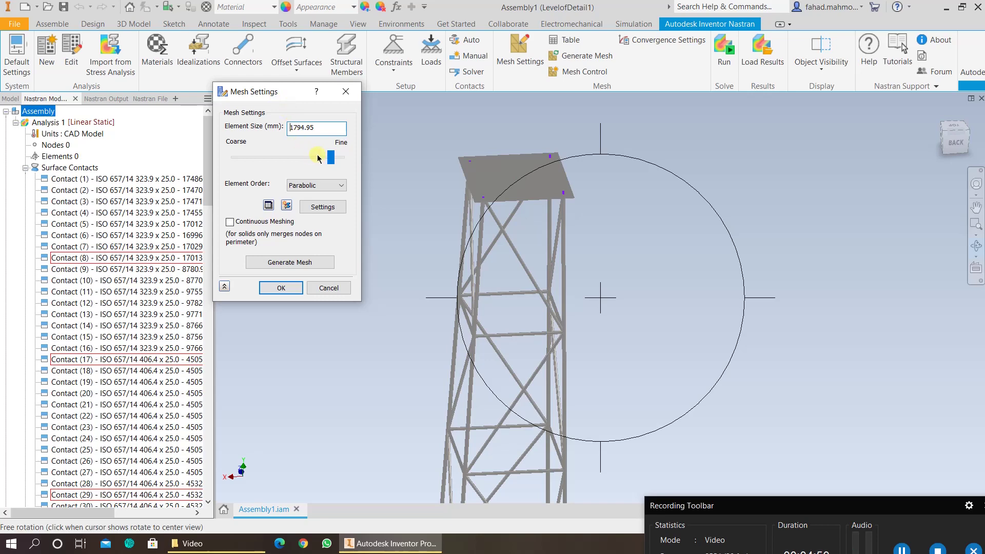
pyautogui.moveTo(331, 158); pyautogui.dragTo(340, 157)
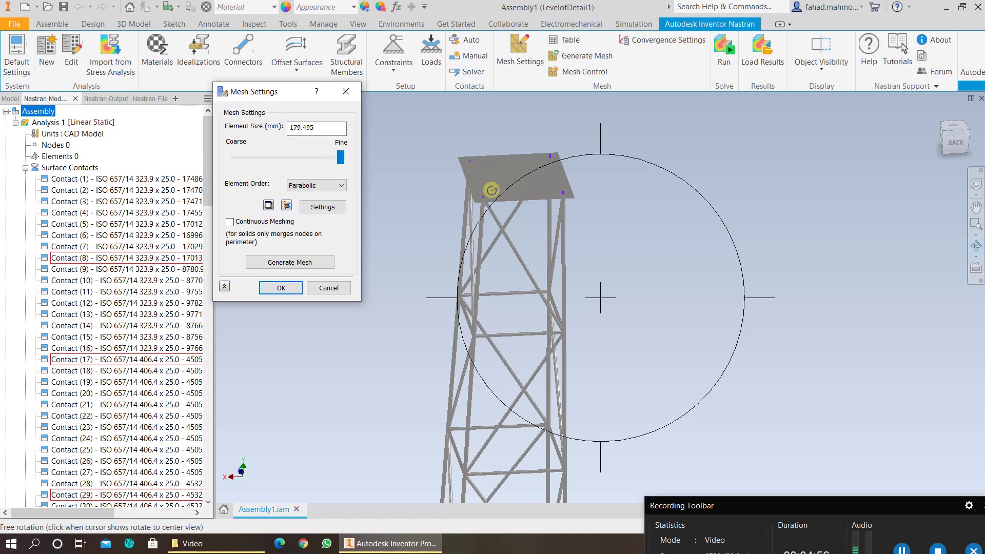
pyautogui.doubleClick(310, 129)
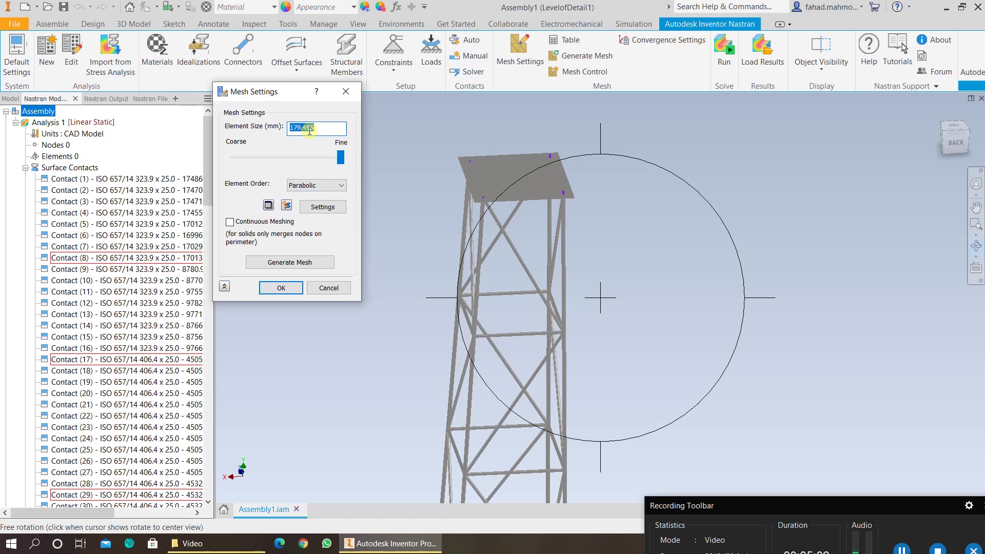
pyautogui.write('100')
# - Set the element order to Linear, enable continuous meshing and accept the settings to mesh the assembly
pyautogui.click(286, 185)
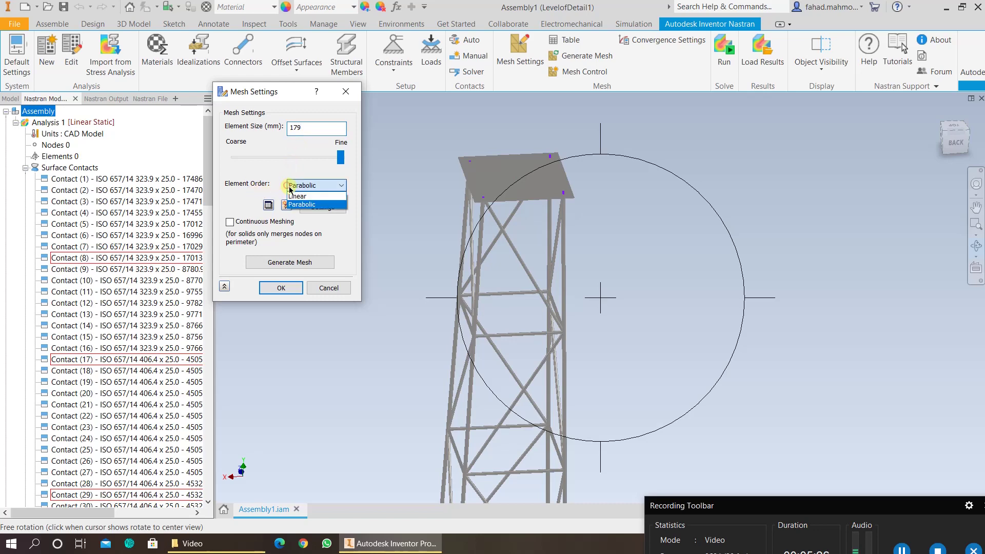
pyautogui.click(290, 193)
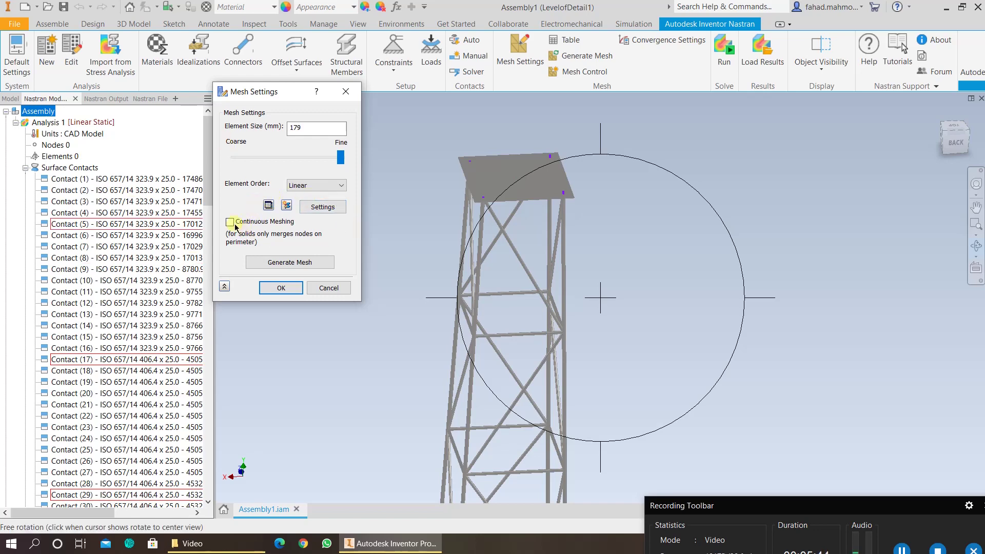
pyautogui.moveTo(236, 223)
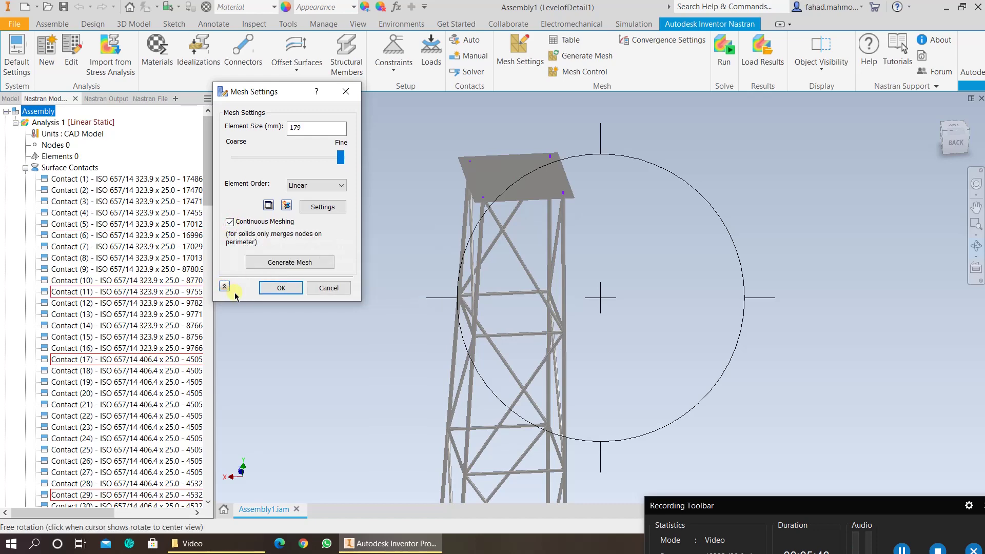
pyautogui.click(263, 292)
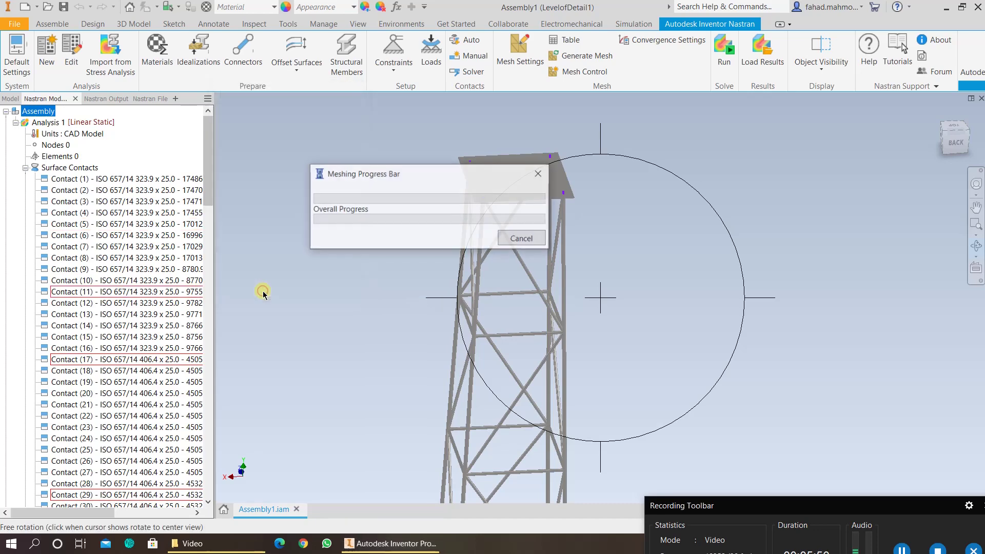
# - Examine the generated mesh on the frame members and Top Plate, and review the contact and solid entries in the analysis tree
pyautogui.moveTo(785, 509); pyautogui.dragTo(779, 417)
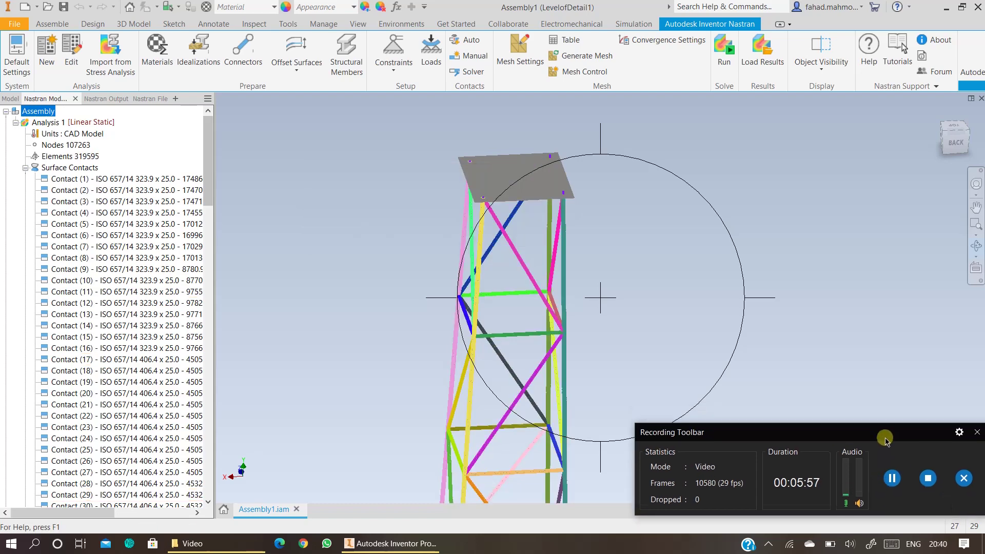
pyautogui.moveTo(881, 434); pyautogui.dragTo(881, 458)
pyautogui.press('F2')
pyautogui.moveTo(784, 286); pyautogui.dragTo(739, 261)
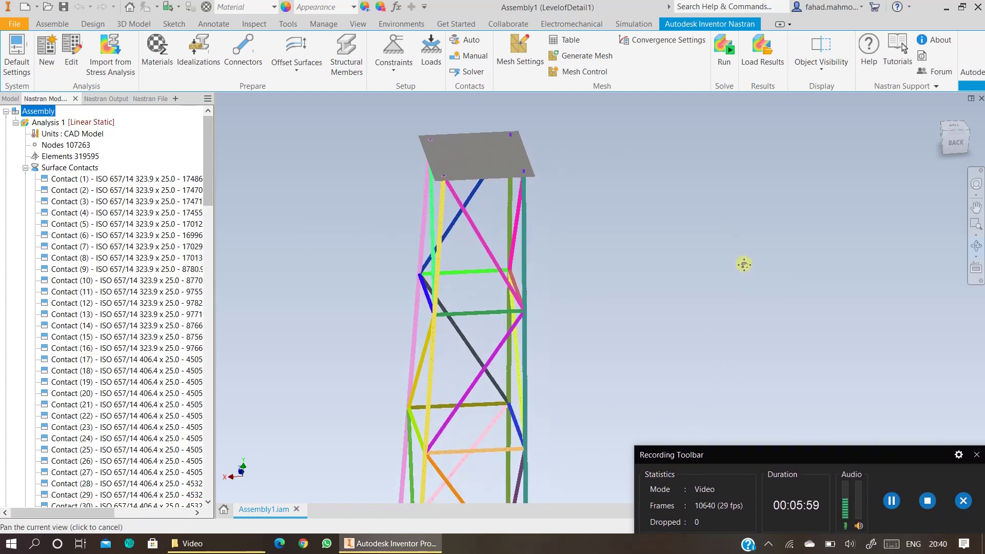
pyautogui.press('F4')
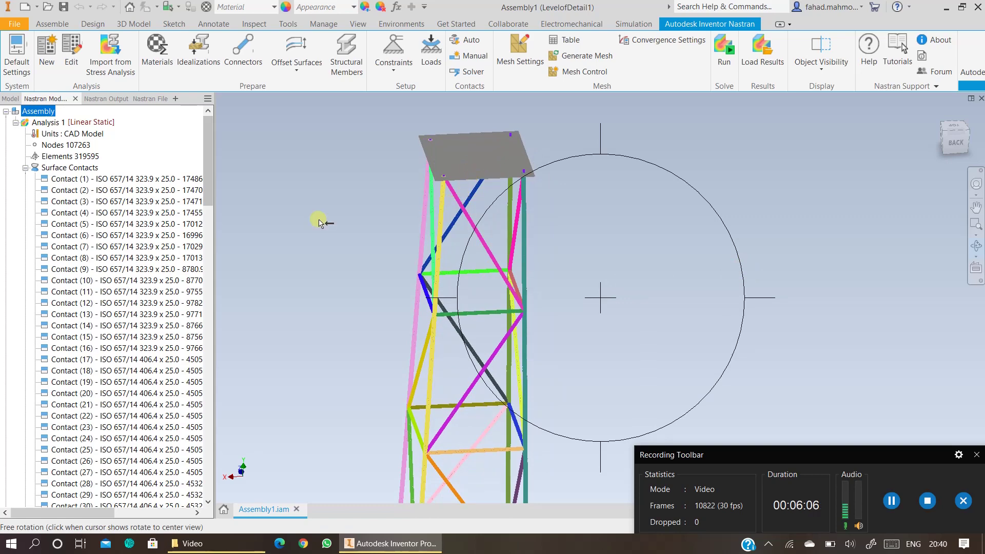
pyautogui.scroll(-10, 100, 261)
pyautogui.scroll(-20, 101, 262)
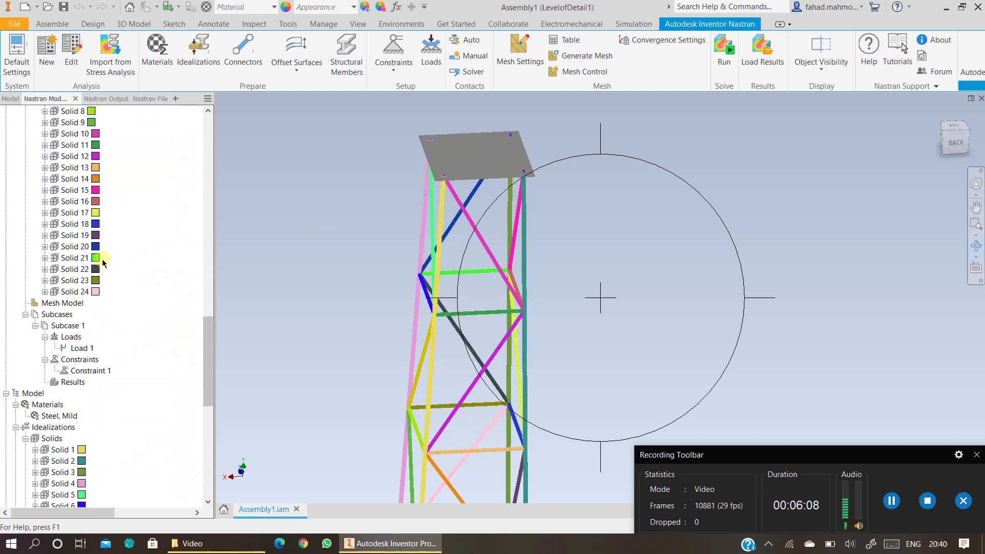
pyautogui.scroll(20, 103, 263)
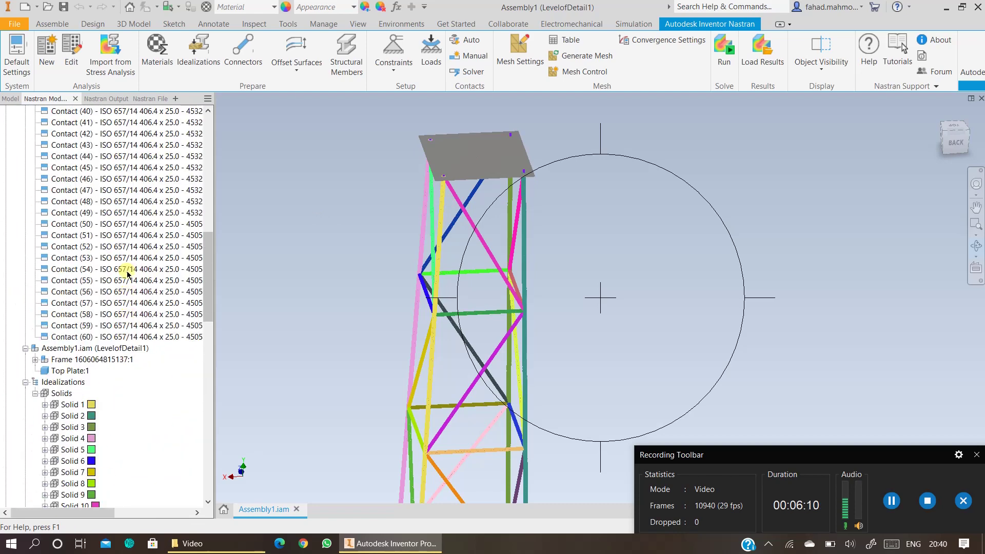
pyautogui.scroll(5, 444, 210)
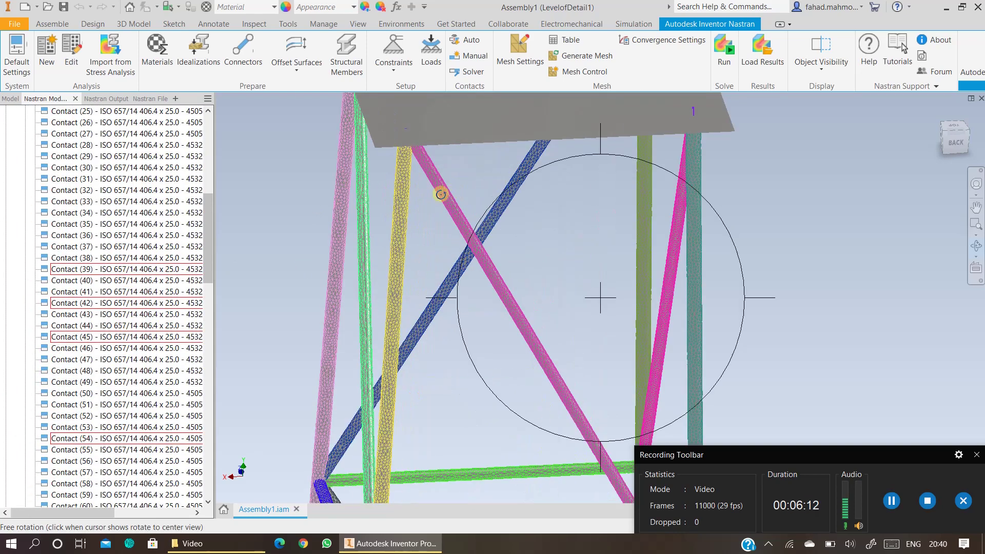
pyautogui.scroll(-4, 419, 209)
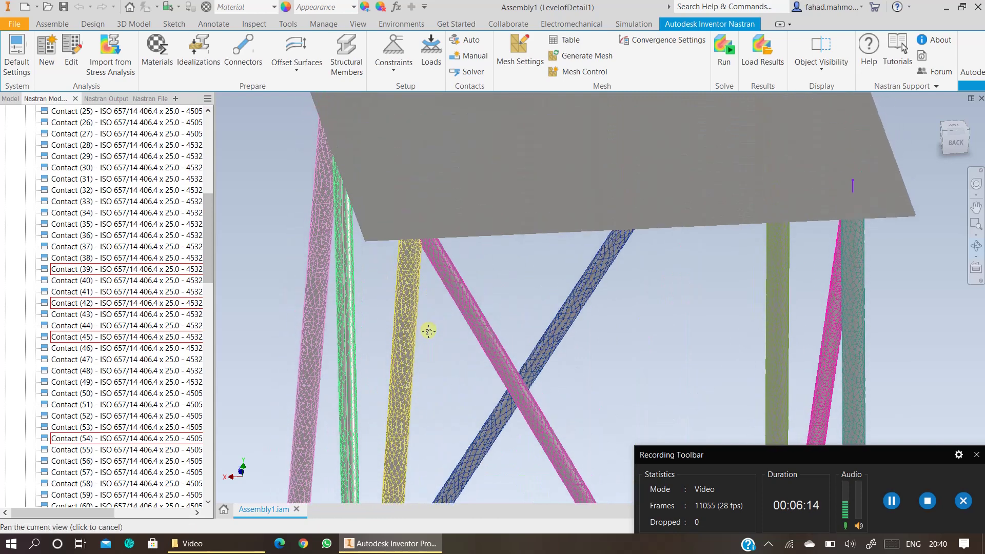
pyautogui.press('F4')
pyautogui.moveTo(436, 332); pyautogui.dragTo(494, 286)
pyautogui.moveTo(797, 250); pyautogui.dragTo(763, 253)
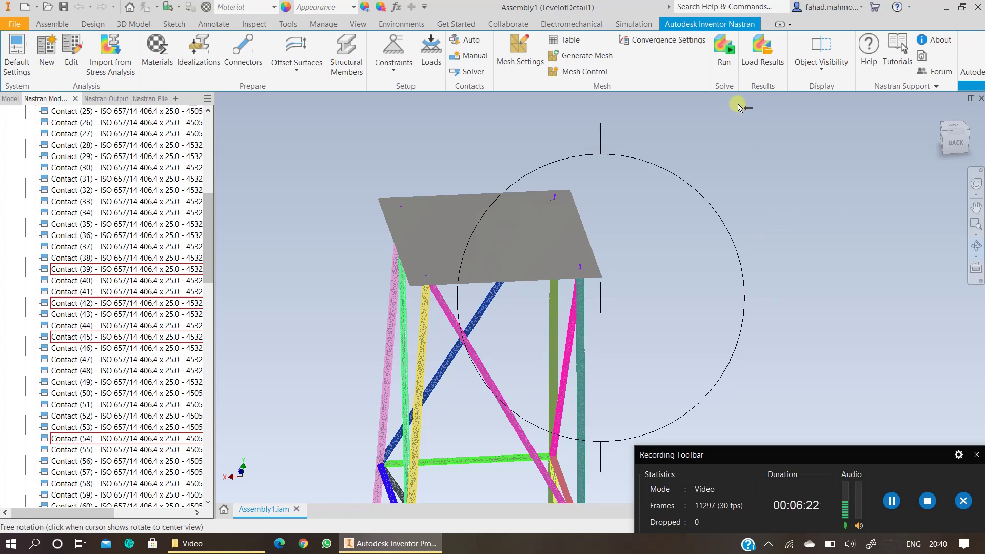
pyautogui.click(907, 242)
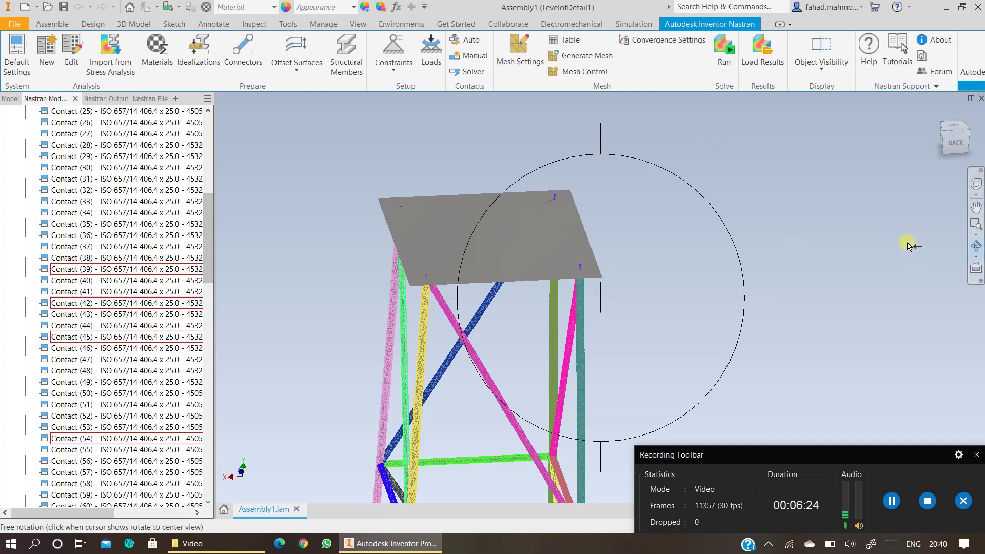
# - Create a solid-element idealization in Steel, Mild with the Top Plate as its associated geometry
pyautogui.moveTo(694, 260); pyautogui.dragTo(753, 245, button='middle')
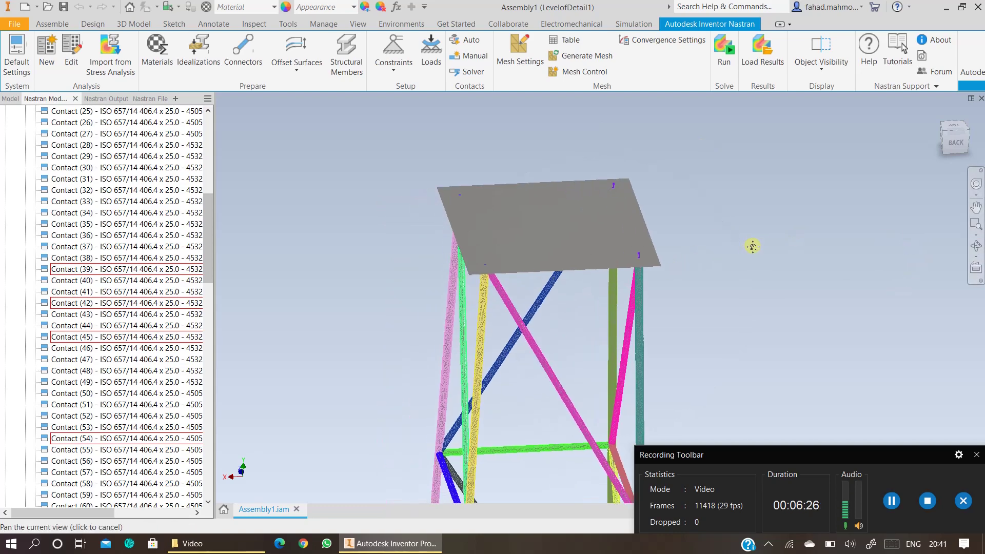
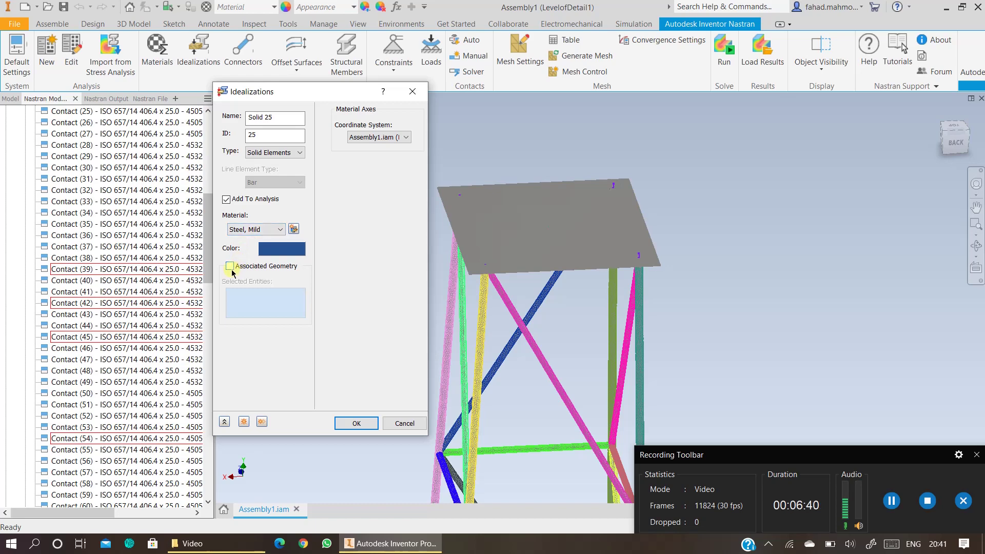
pyautogui.click(230, 266)
pyautogui.click(534, 244)
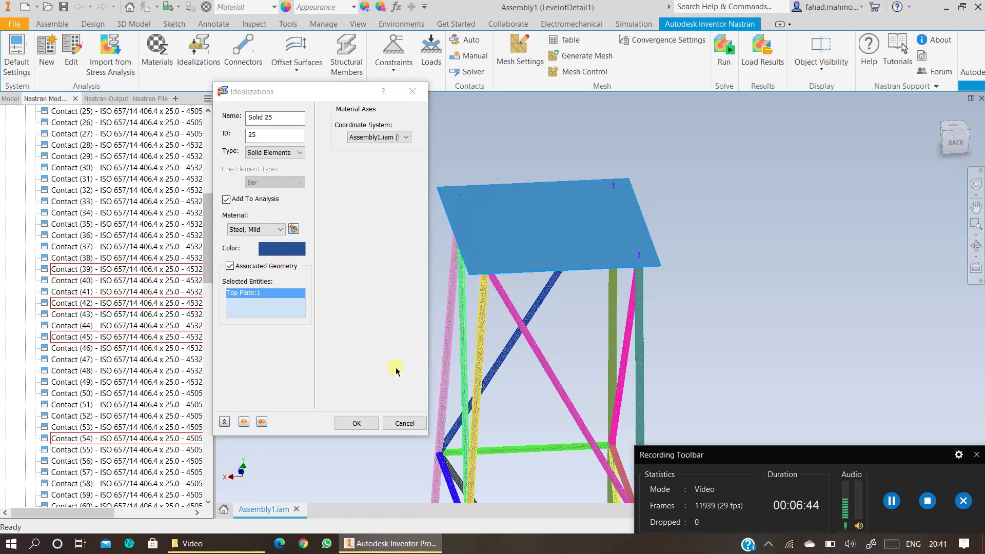
pyautogui.click(356, 424)
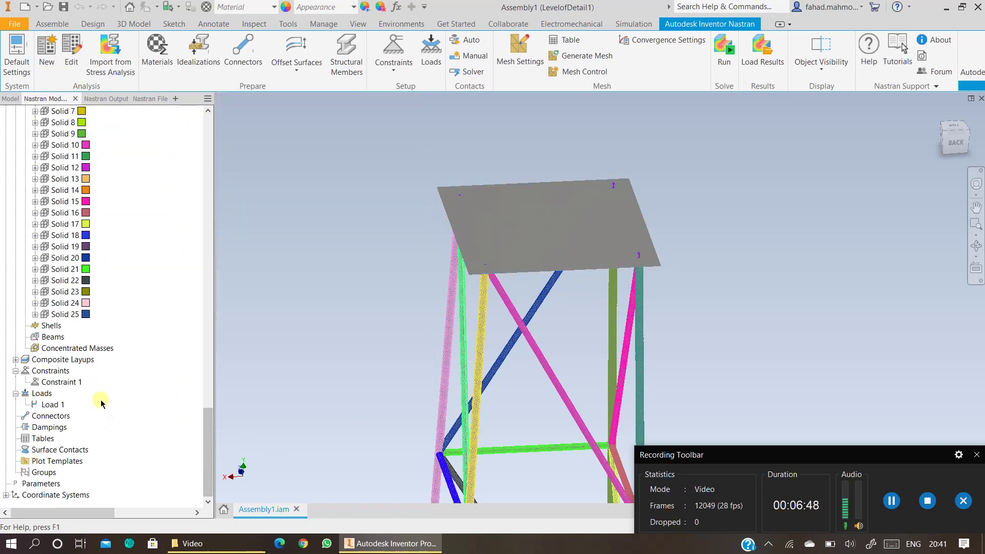
pyautogui.scroll(6, 71, 400)
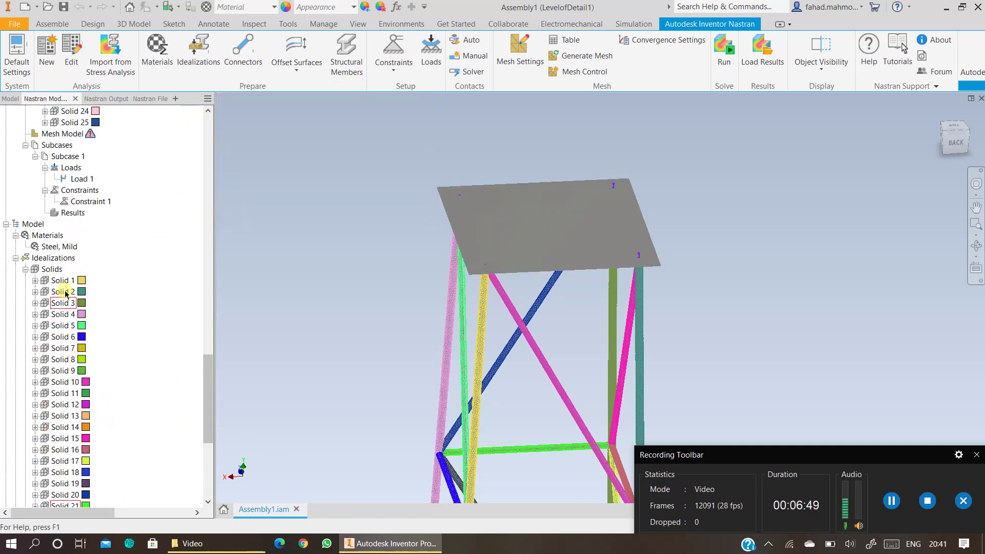
pyautogui.click(47, 249)
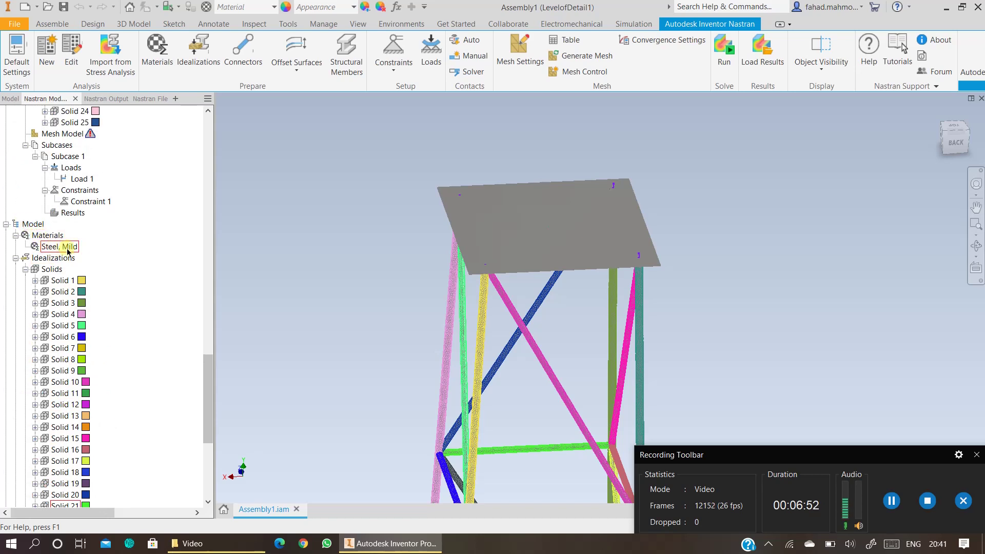
pyautogui.scroll(-1, 77, 249)
pyautogui.click(474, 239)
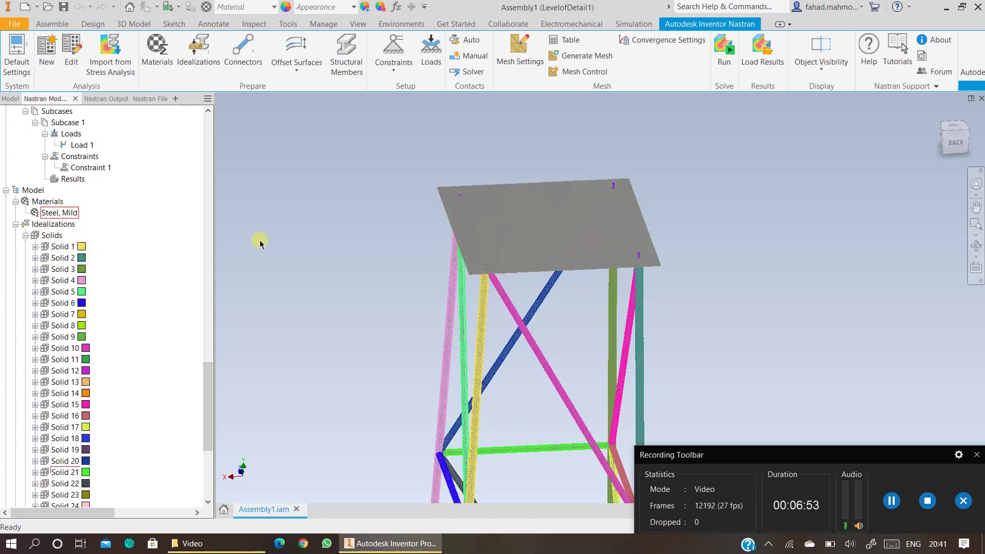
pyautogui.scroll(-6, 115, 267)
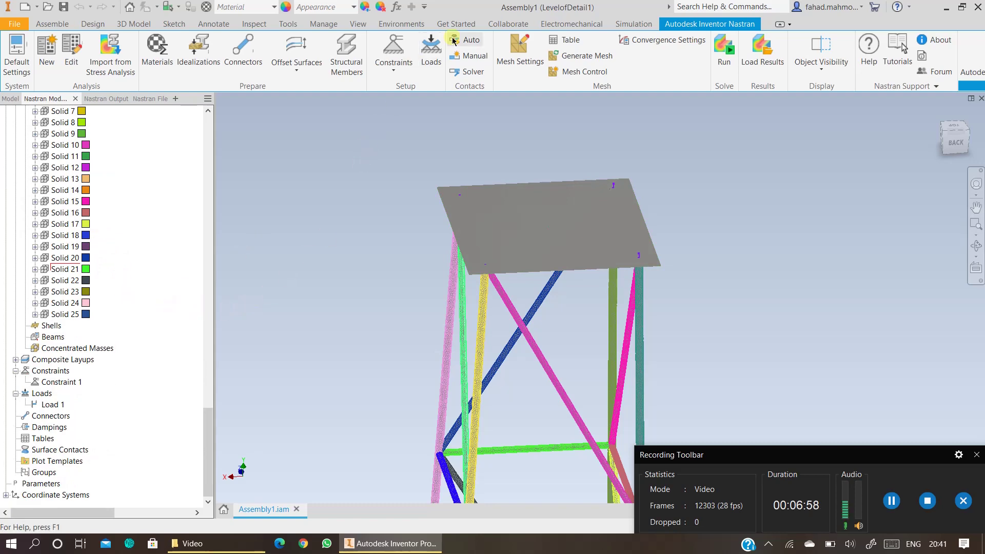
# - Open the mesh table, mark only the Top Plate:1 row and generate the plate's mesh
pyautogui.click(561, 40)
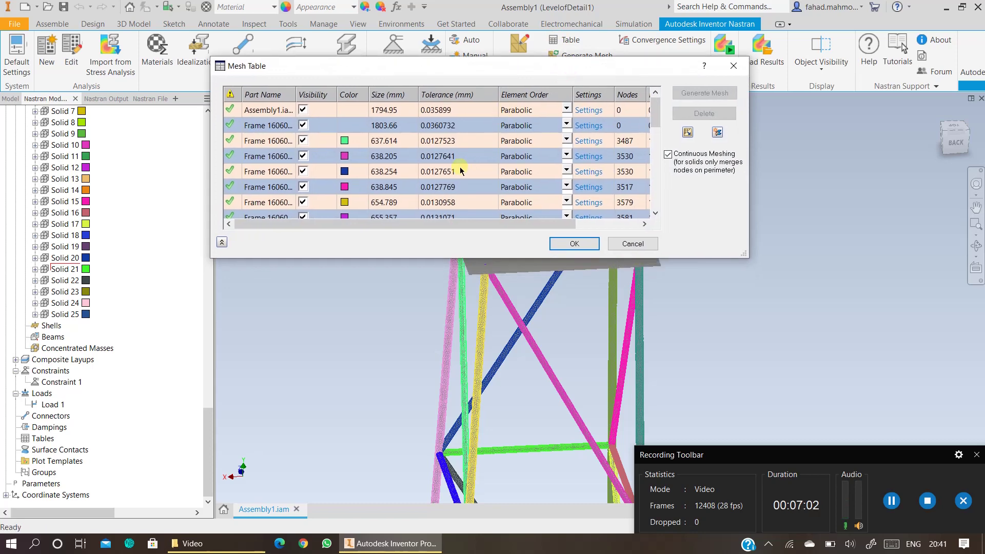
pyautogui.scroll(-5, 460, 167)
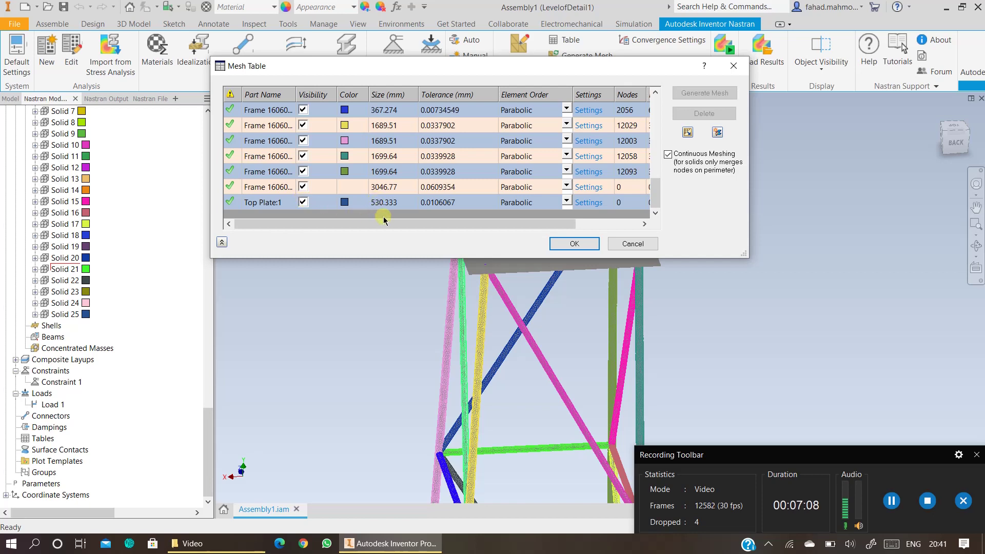
pyautogui.moveTo(384, 219); pyautogui.dragTo(474, 231)
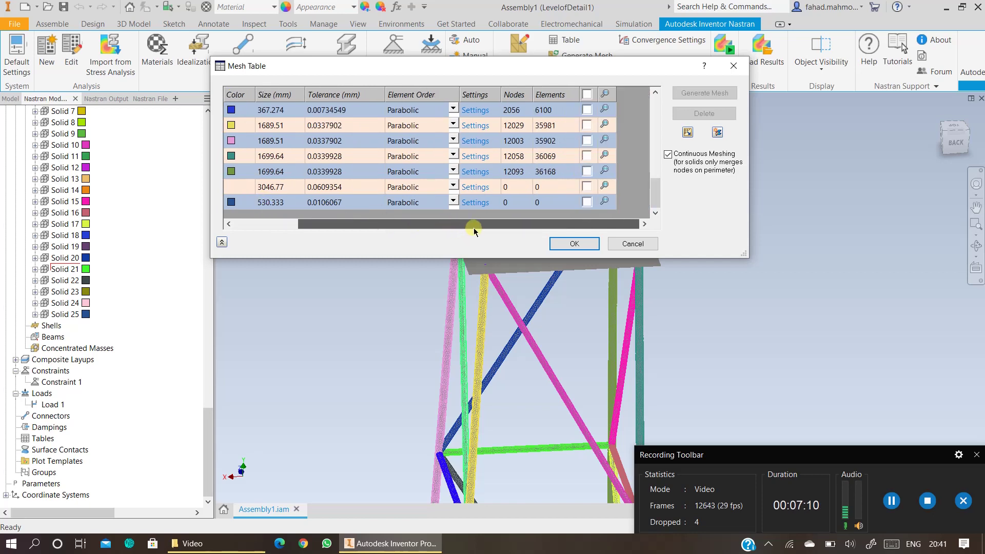
pyautogui.click(588, 203)
pyautogui.moveTo(567, 225); pyautogui.dragTo(377, 218)
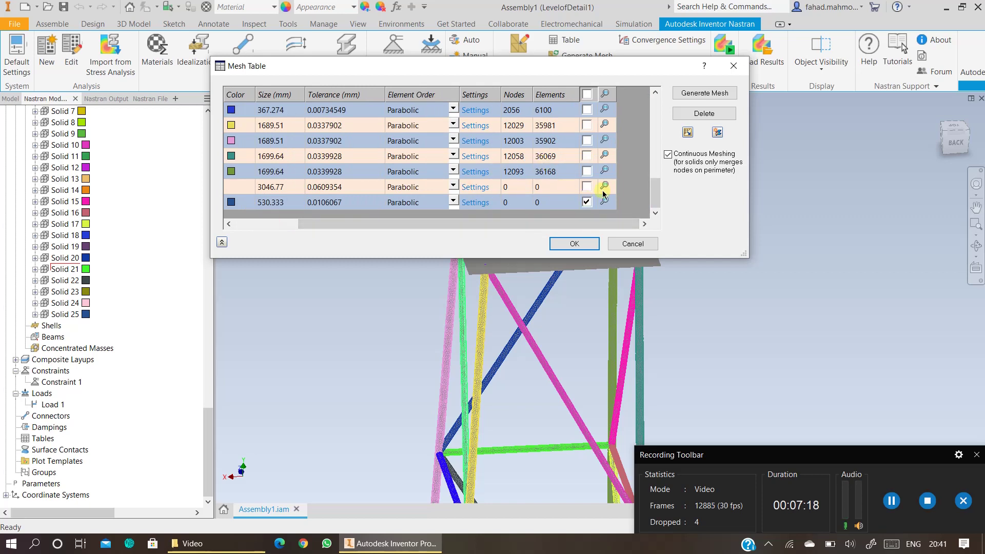
pyautogui.click(710, 93)
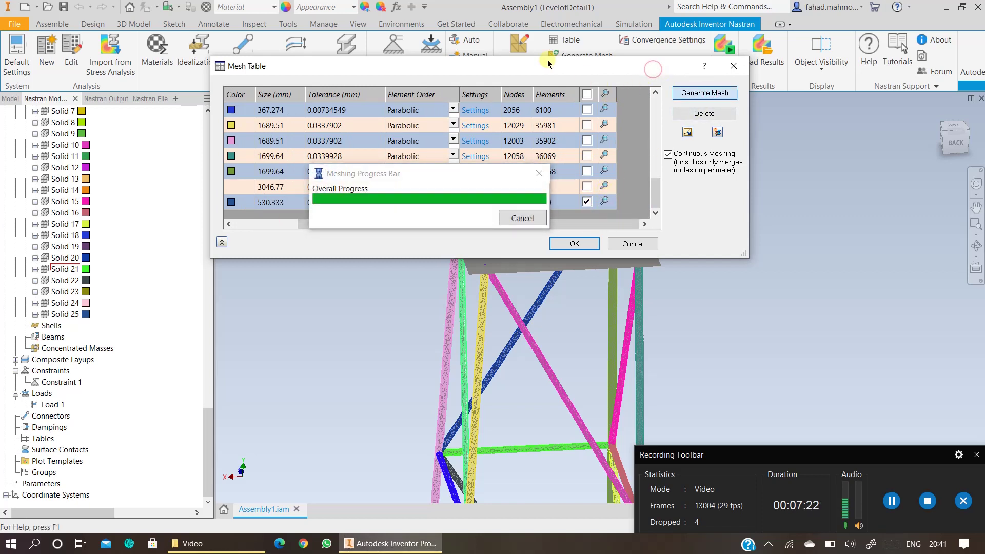
pyautogui.moveTo(499, 70); pyautogui.dragTo(216, 118)
pyautogui.scroll(5, 602, 199)
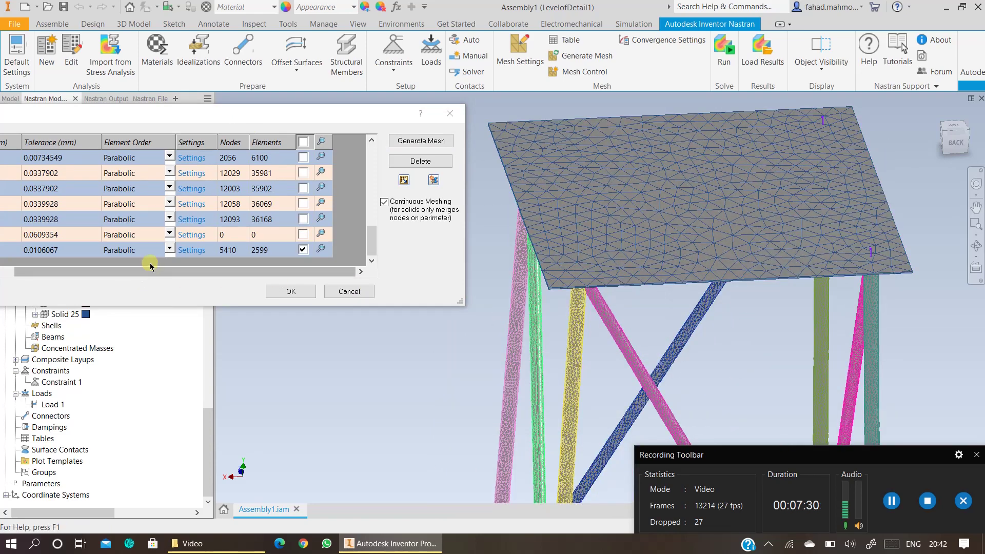
# - Set the Top Plate's mesh size to 400 mm in the mesh table and regenerate its mesh
pyautogui.moveTo(149, 270); pyautogui.dragTo(22, 265)
pyautogui.doubleClick(90, 251)
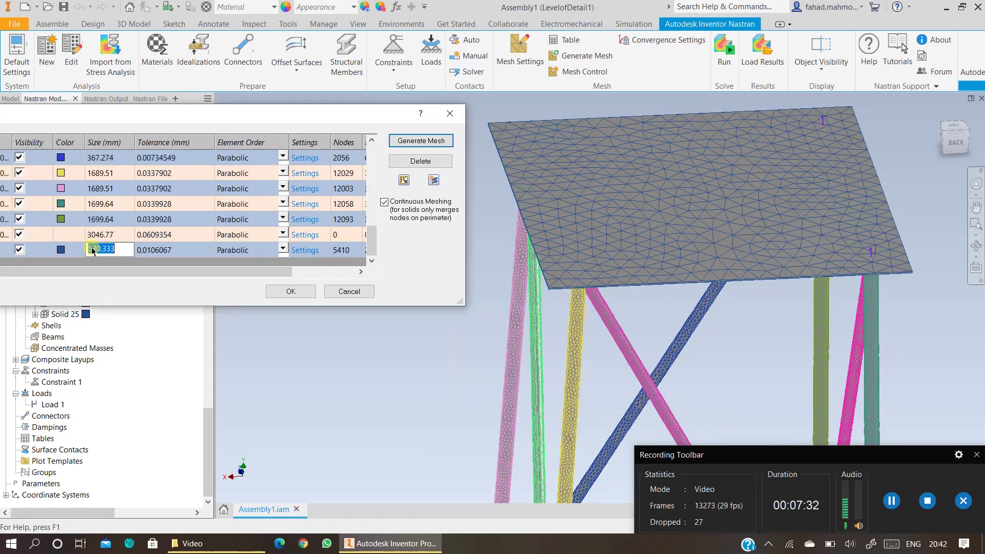
pyautogui.write('400')
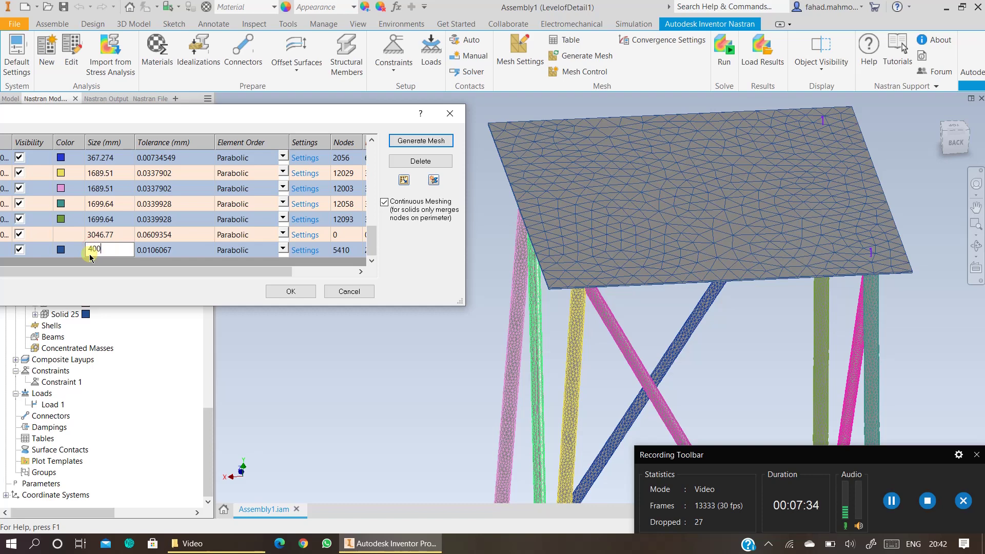
pyautogui.moveTo(103, 271); pyautogui.dragTo(164, 271)
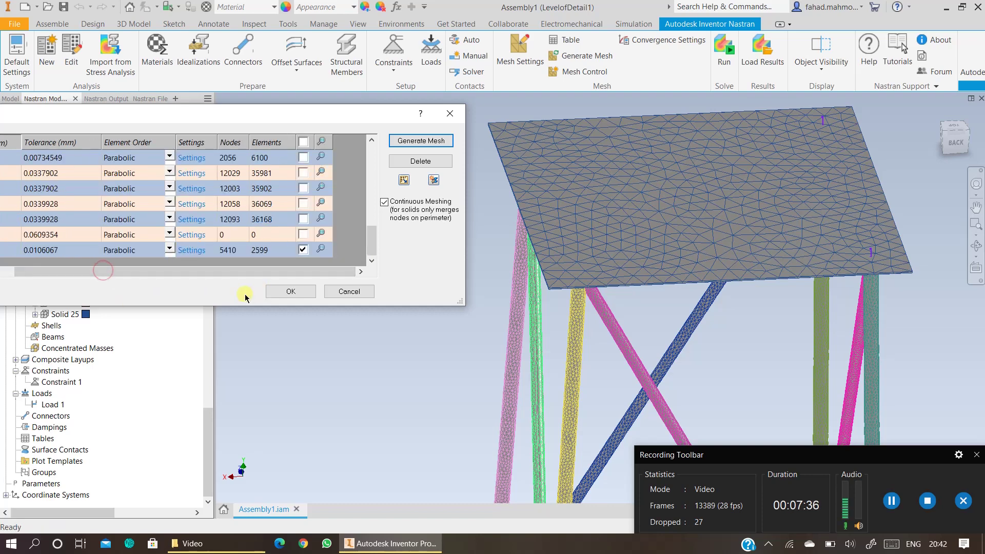
pyautogui.click(411, 140)
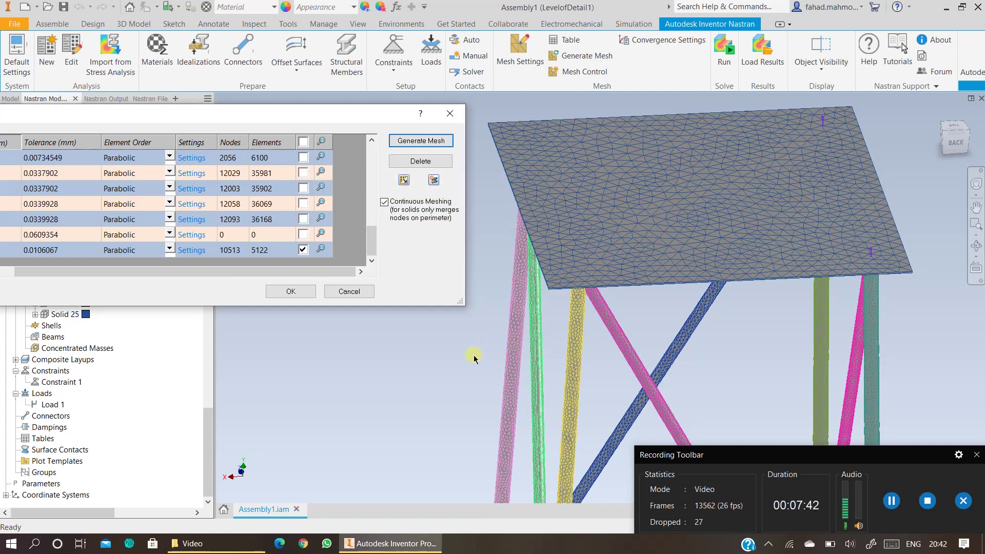
# - Accept the mesh table settings and run the linear static analysis of the meshed jacket frame
pyautogui.click(289, 293)
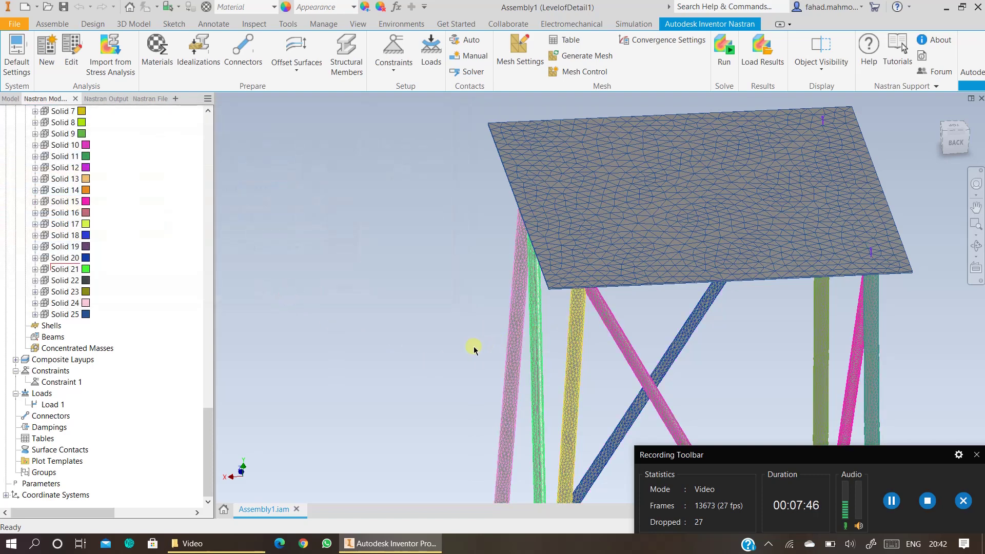
pyautogui.moveTo(471, 346); pyautogui.dragTo(339, 264, button='middle')
pyautogui.scroll(-5, 336, 215)
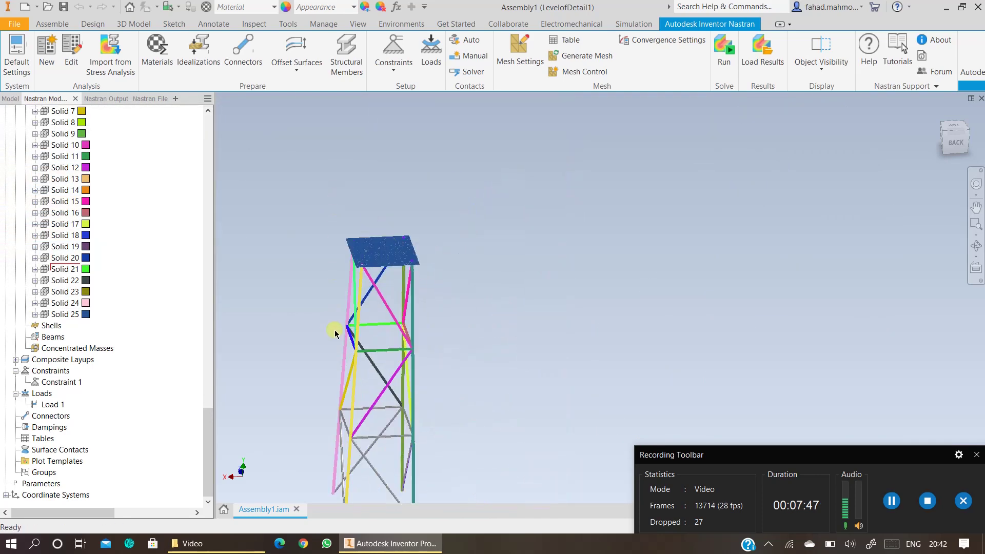
pyautogui.moveTo(334, 216); pyautogui.dragTo(341, 293, button='middle')
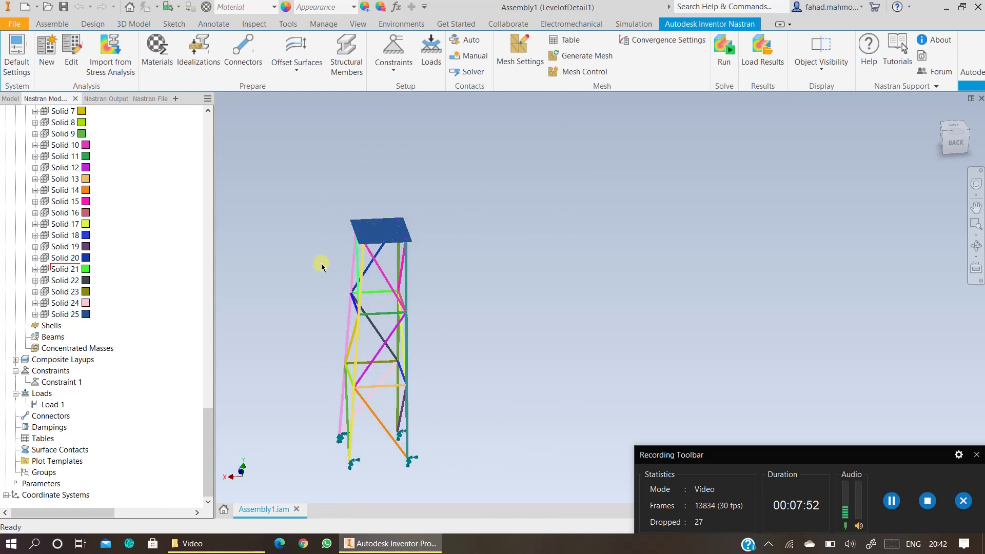
pyautogui.moveTo(305, 240); pyautogui.dragTo(324, 259, button='middle')
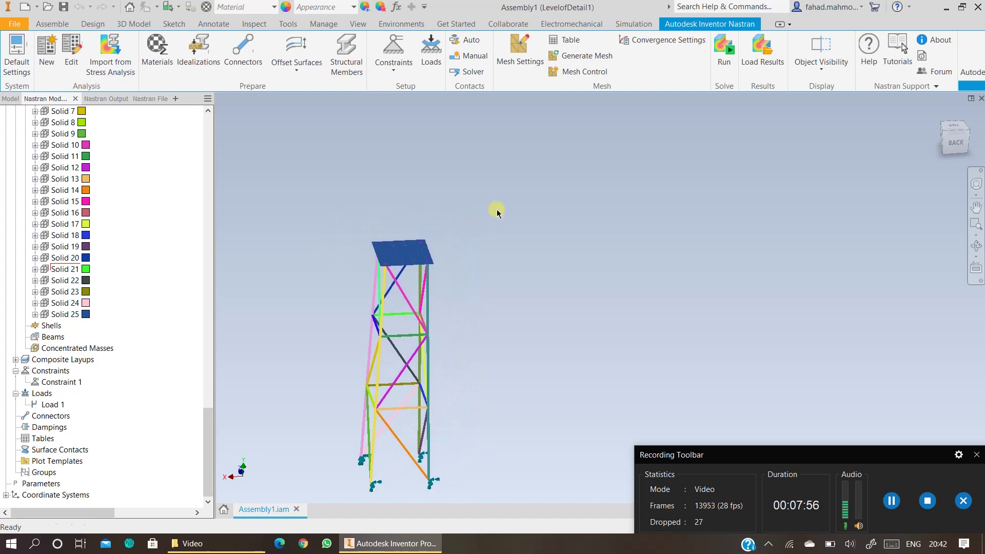
pyautogui.moveTo(497, 211); pyautogui.dragTo(550, 180, button='middle')
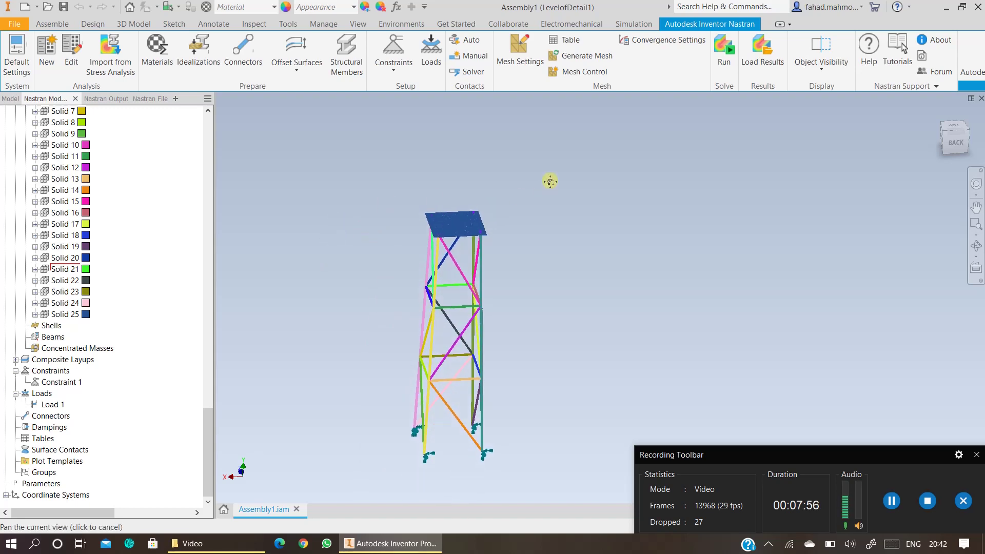
pyautogui.click(723, 54)
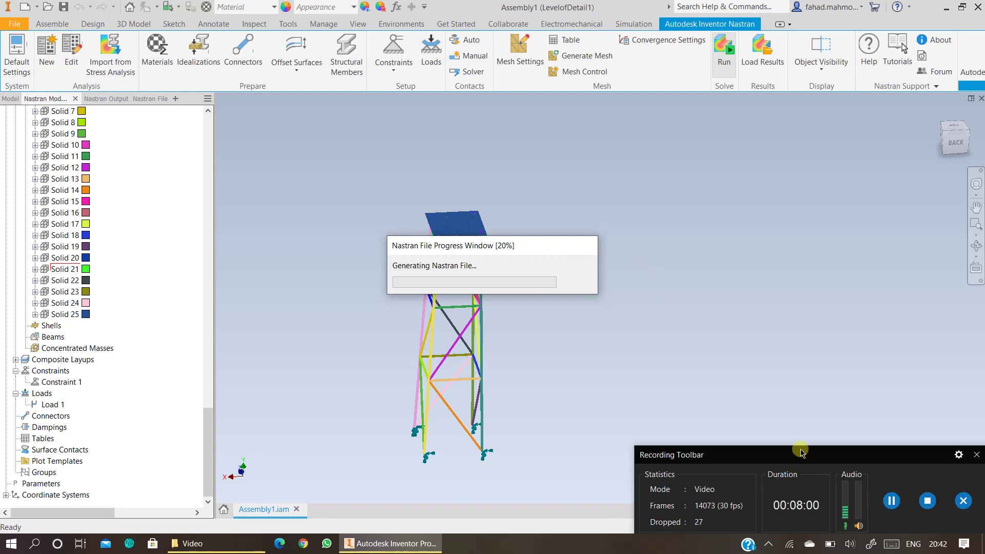
pyautogui.moveTo(810, 462); pyautogui.dragTo(766, 376)
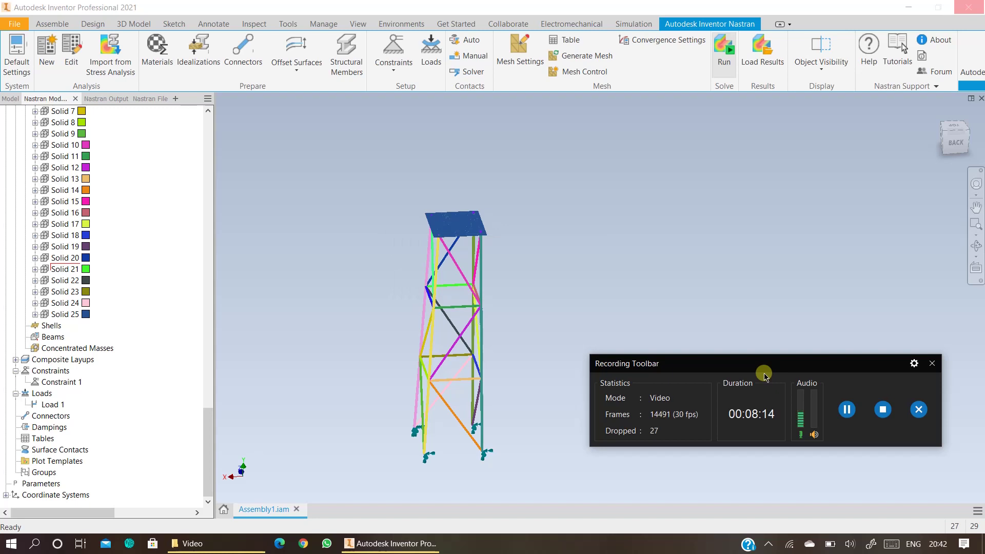
pyautogui.moveTo(842, 411); pyautogui.dragTo(869, 508)
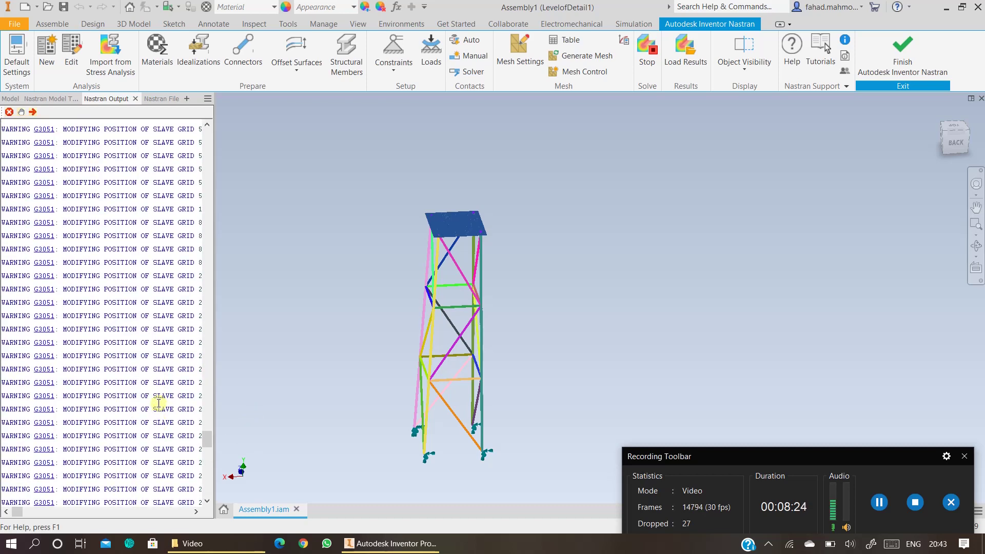
pyautogui.click(873, 498)
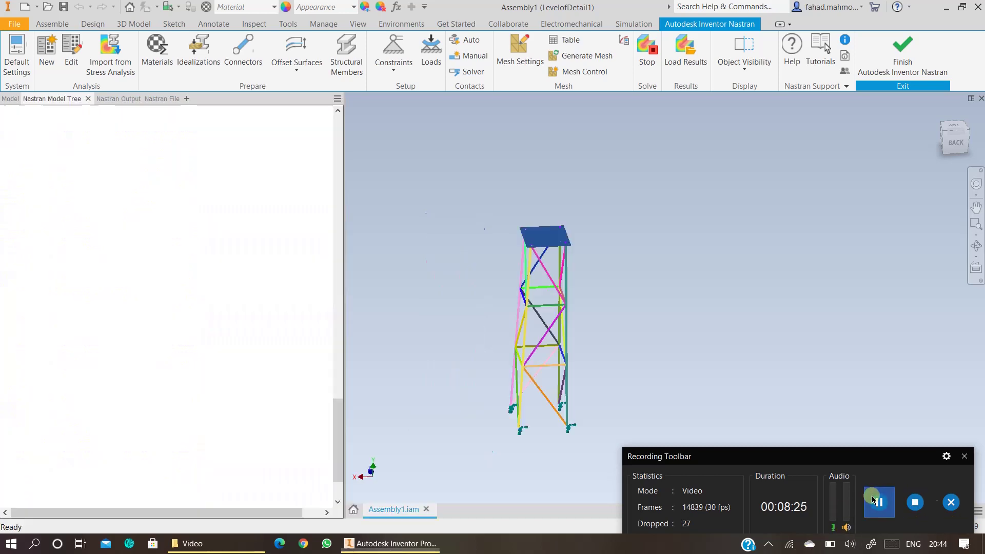
pyautogui.moveTo(750, 455); pyautogui.dragTo(767, 452)
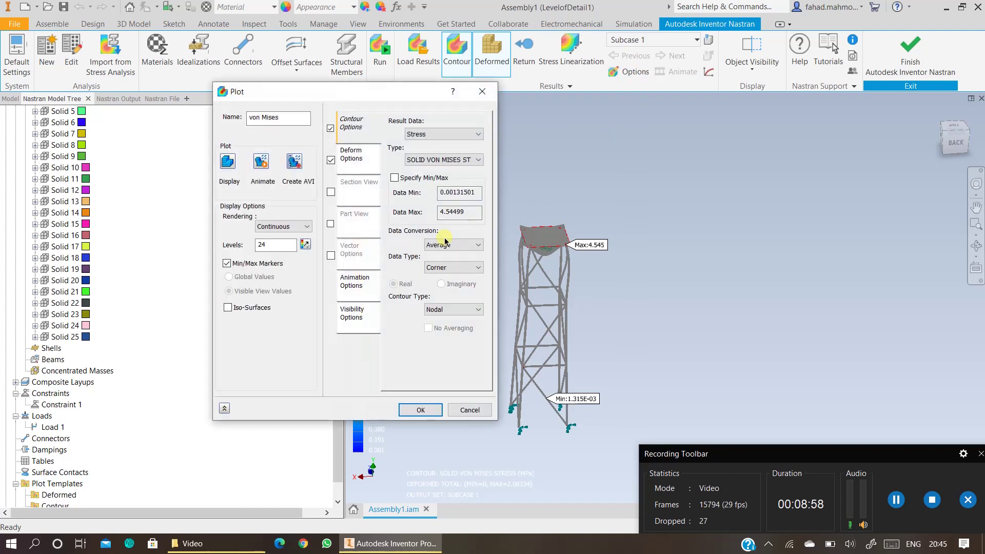
# - Set the result plot's deformation scale to Actual 1.0 and its contour data to total Displacement, and accept the plot options
pyautogui.click(351, 163)
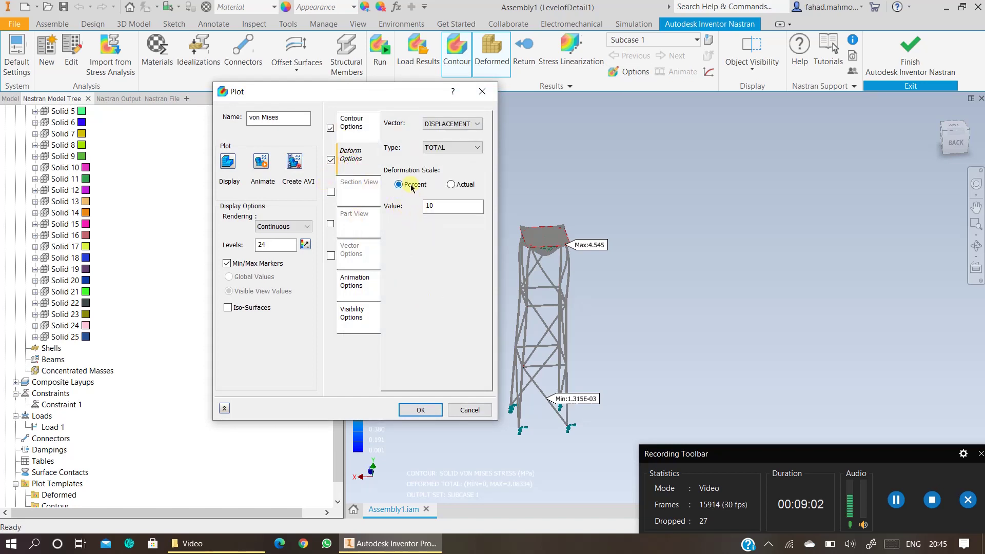
pyautogui.click(421, 208)
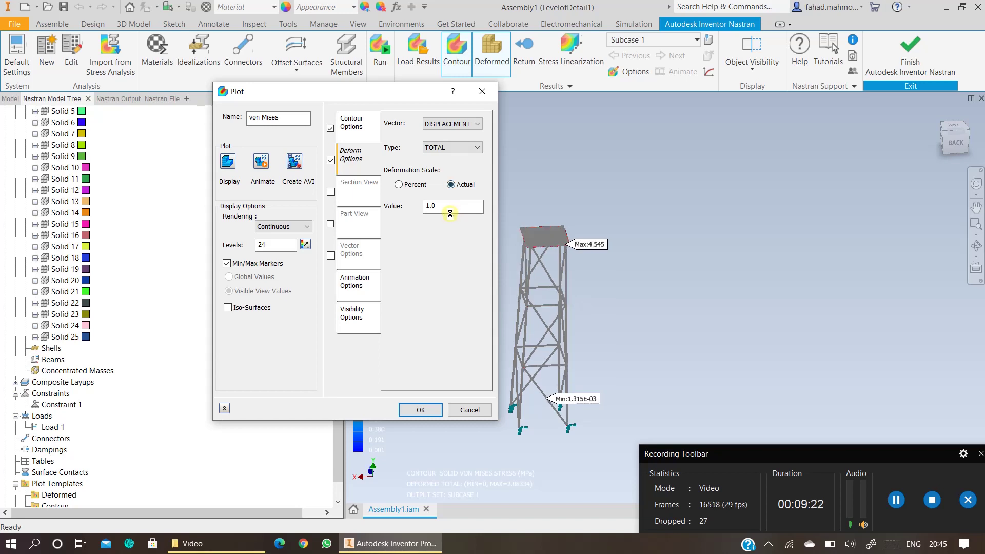
pyautogui.click(354, 131)
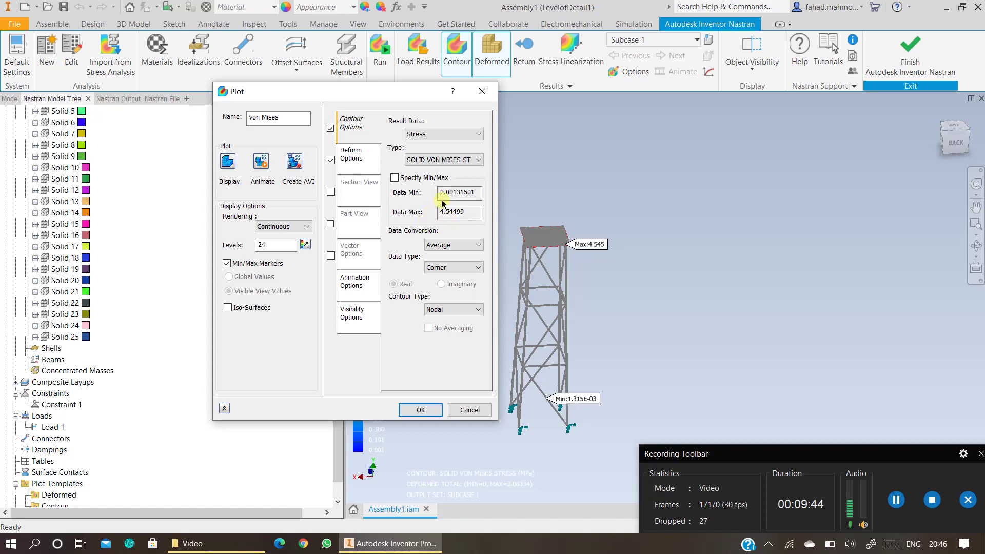
pyautogui.click(459, 161)
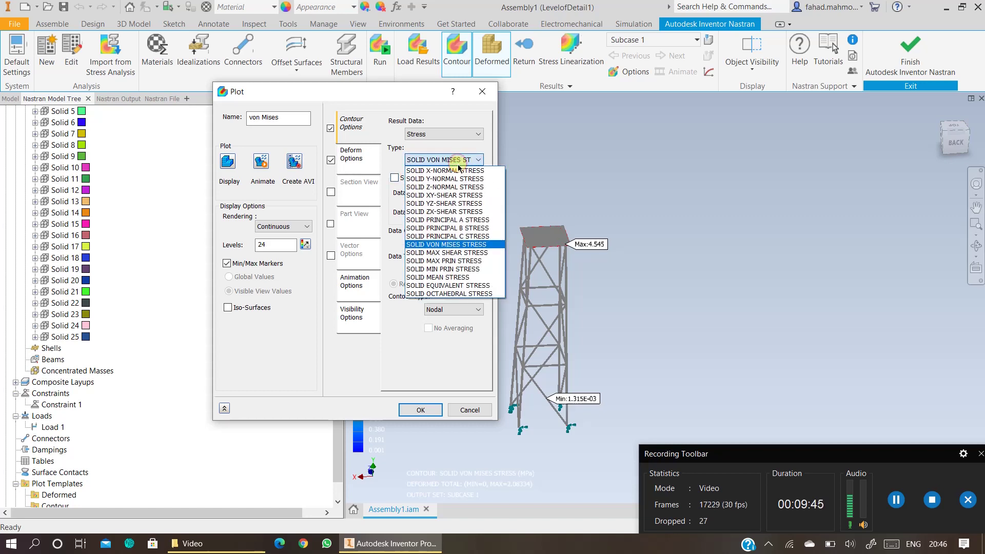
pyautogui.click(459, 160)
pyautogui.click(439, 136)
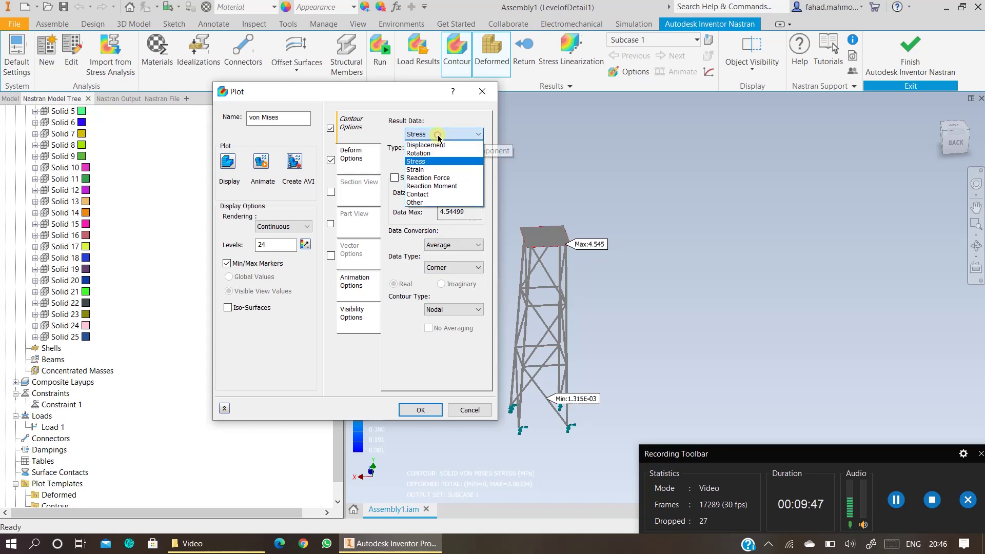
pyautogui.click(432, 146)
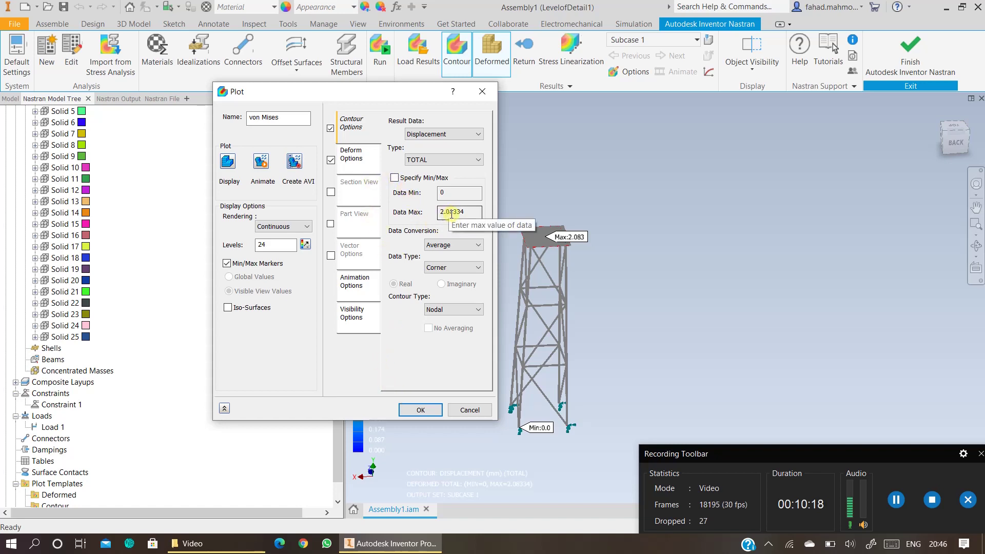
pyautogui.click(427, 412)
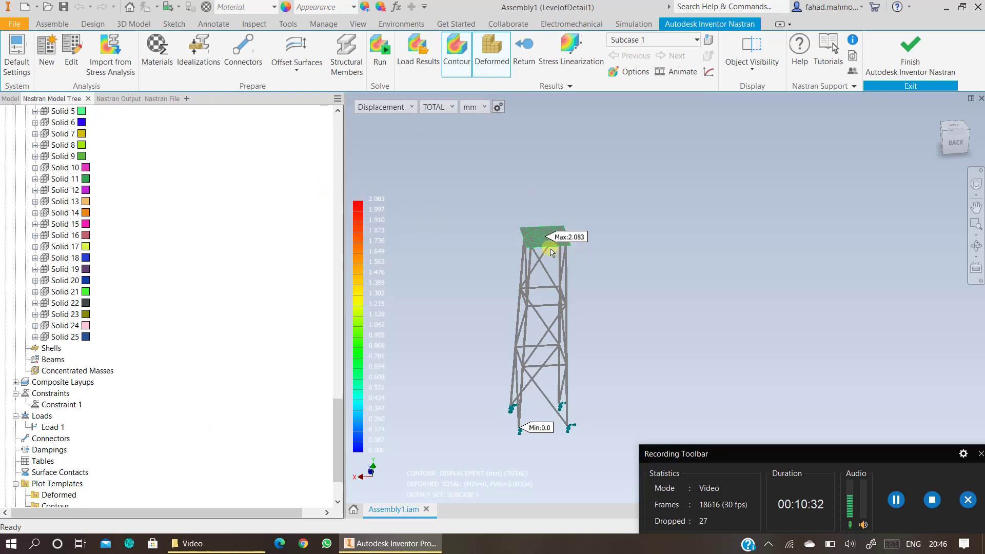
# - Examine the displacement contour on the Top Plate and frame members, and review the analysis tree up to its node and element entries
pyautogui.scroll(10, 550, 252)
pyautogui.moveTo(549, 249); pyautogui.dragTo(573, 278, button='middle')
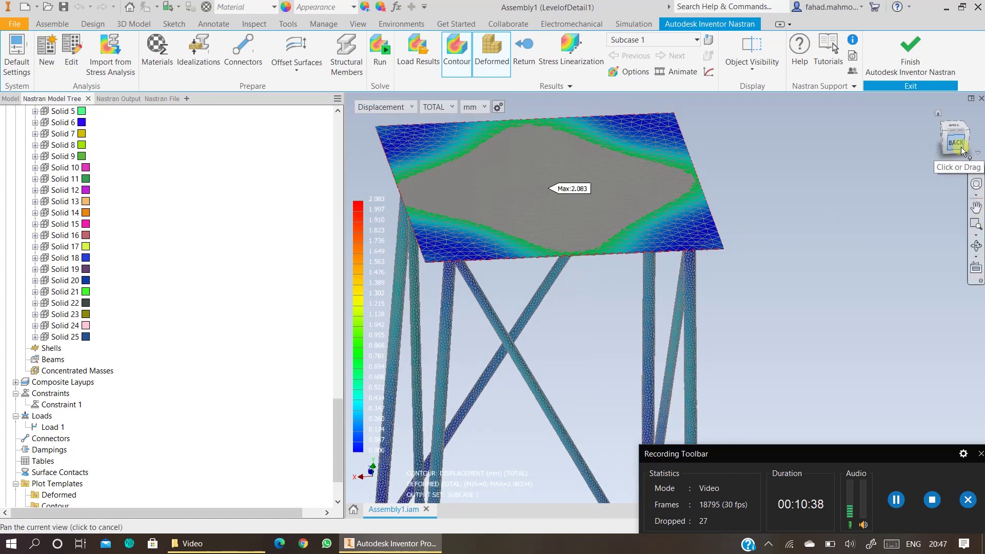
pyautogui.click(582, 230)
pyautogui.scroll(-5, 573, 211)
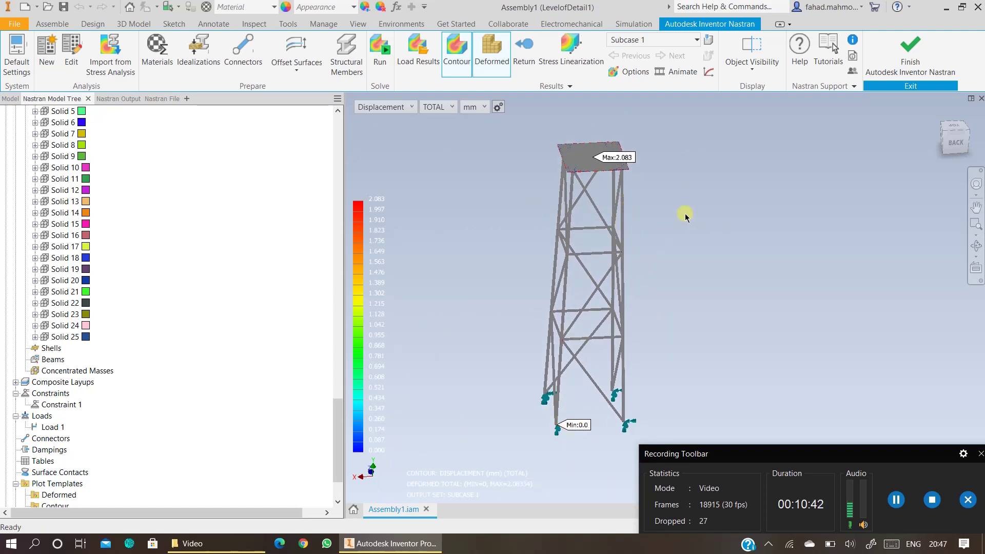
pyautogui.moveTo(687, 213); pyautogui.dragTo(626, 297, button='middle')
pyautogui.scroll(3, 594, 249)
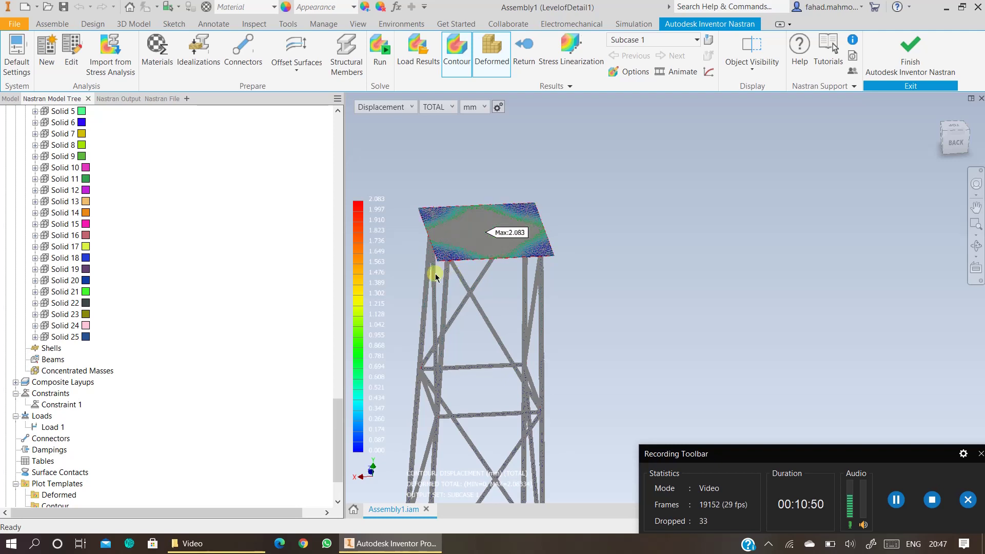
pyautogui.moveTo(636, 226); pyautogui.dragTo(689, 241, button='middle')
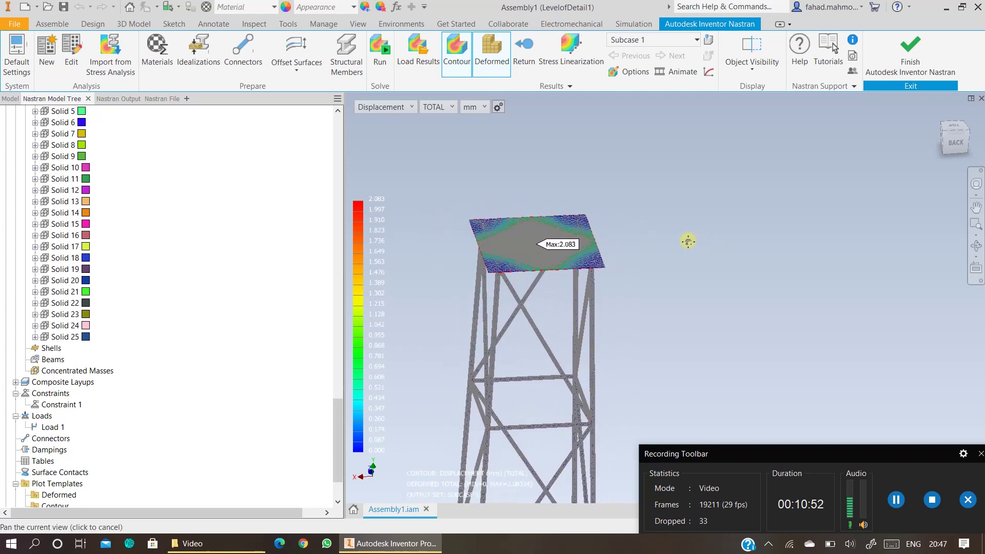
pyautogui.scroll(15, 294, 322)
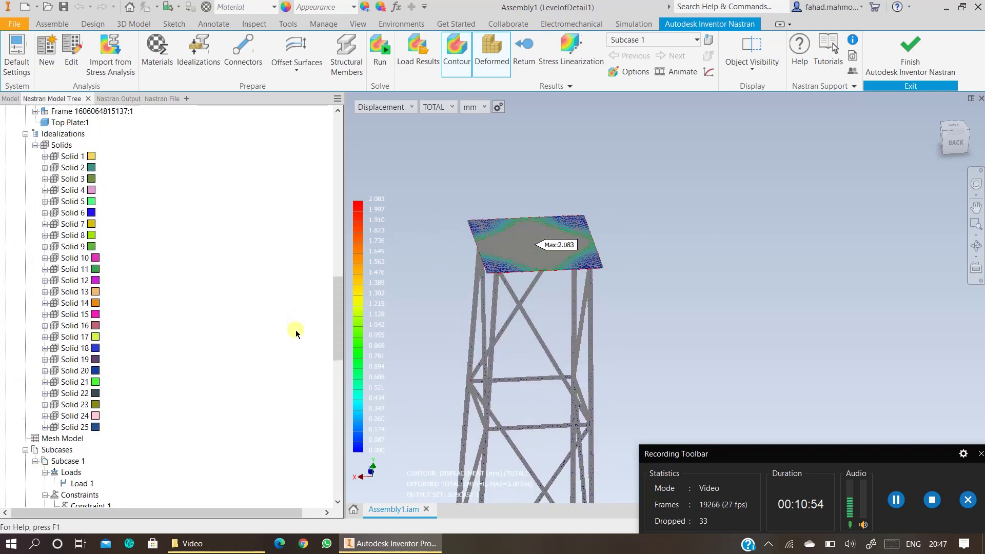
pyautogui.scroll(20, 295, 330)
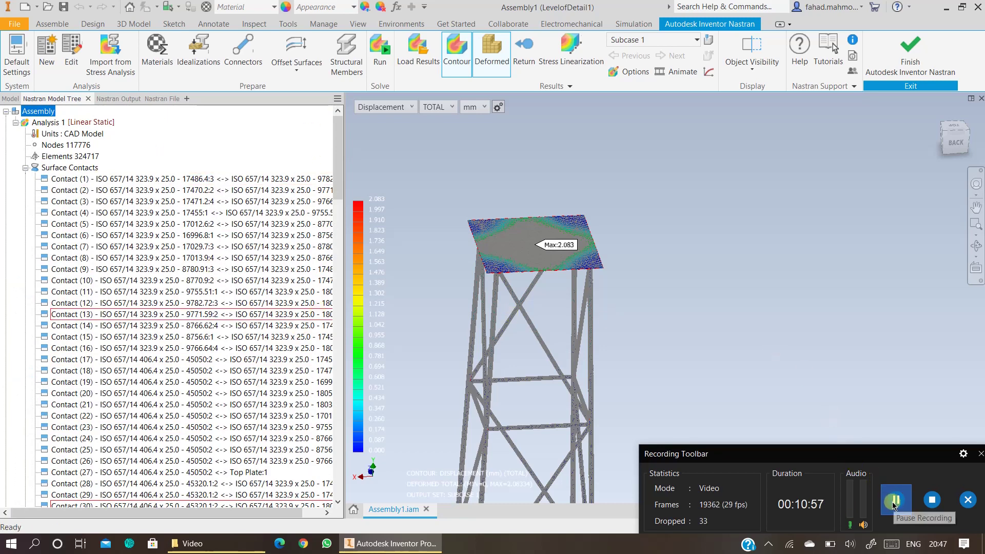
# - Finish the Nastran environment and unsuppress the Jacket Structure Reference component in the assembly
pyautogui.click(909, 67)
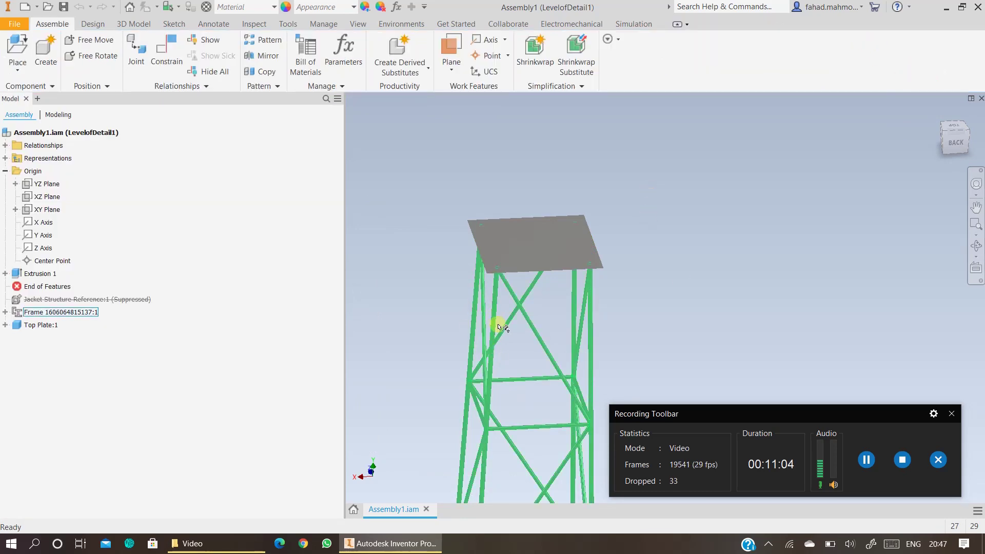
pyautogui.click(94, 301)
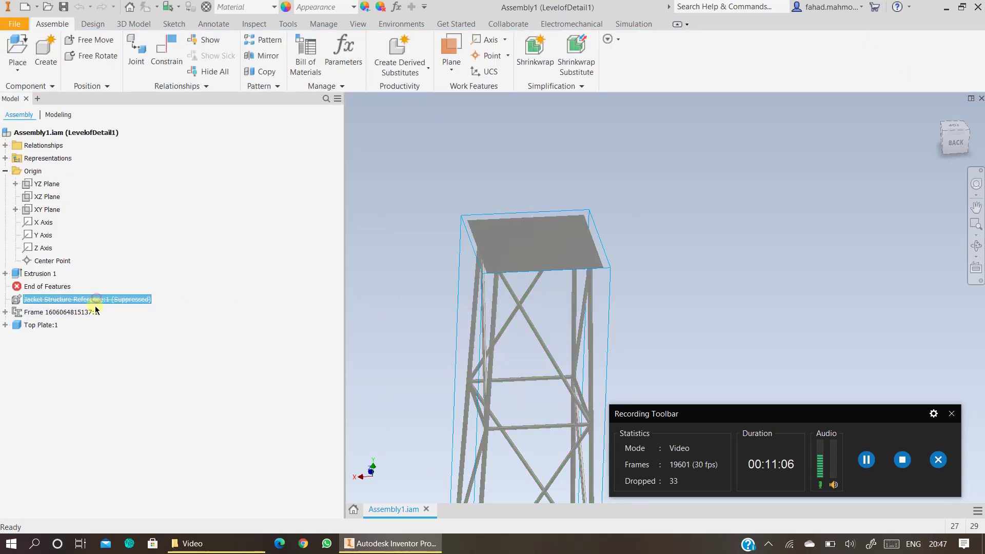
pyautogui.rightClick(90, 302)
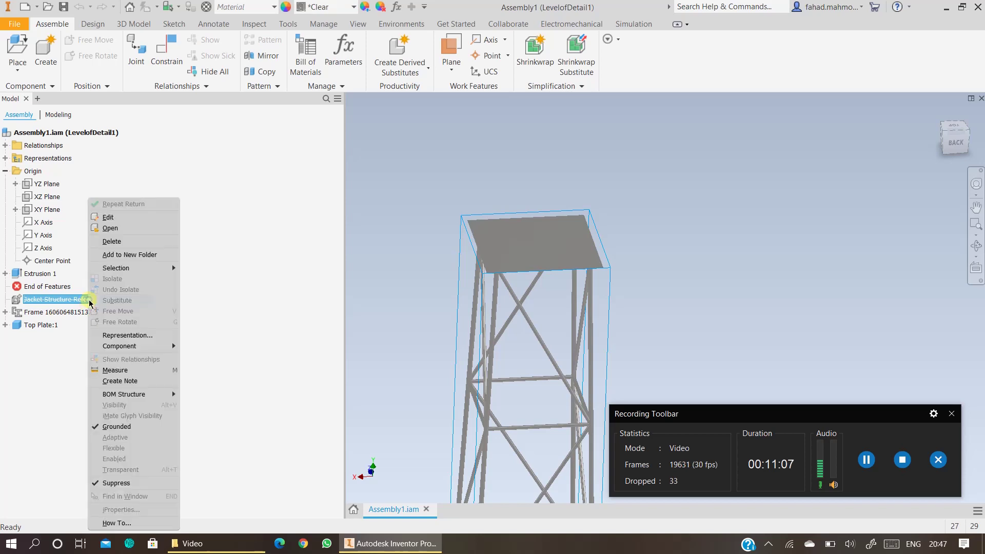
pyautogui.click(117, 483)
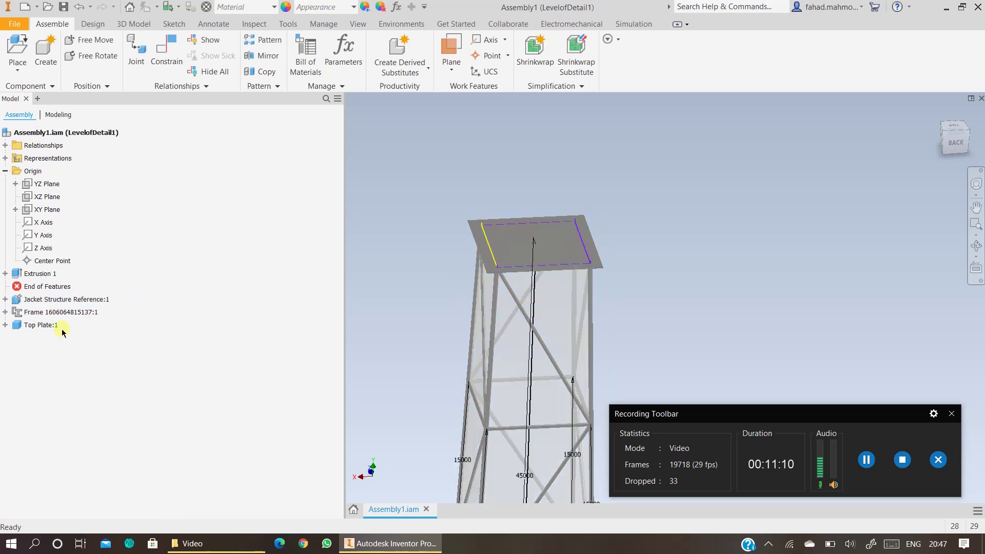
# - Hide the frame and the Top Plate so that only the Jacket Structure Reference is displayed
pyautogui.click(45, 312)
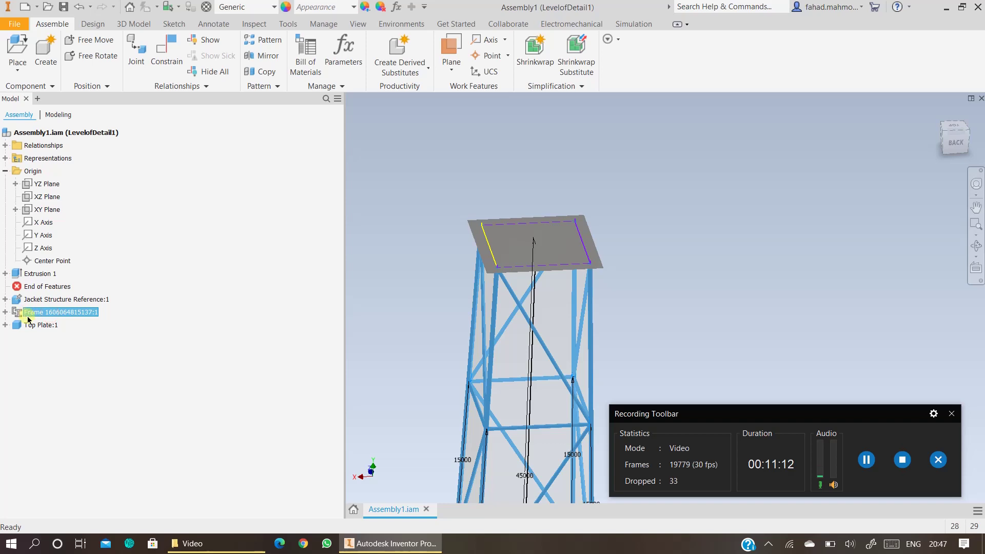
pyautogui.click(40, 300)
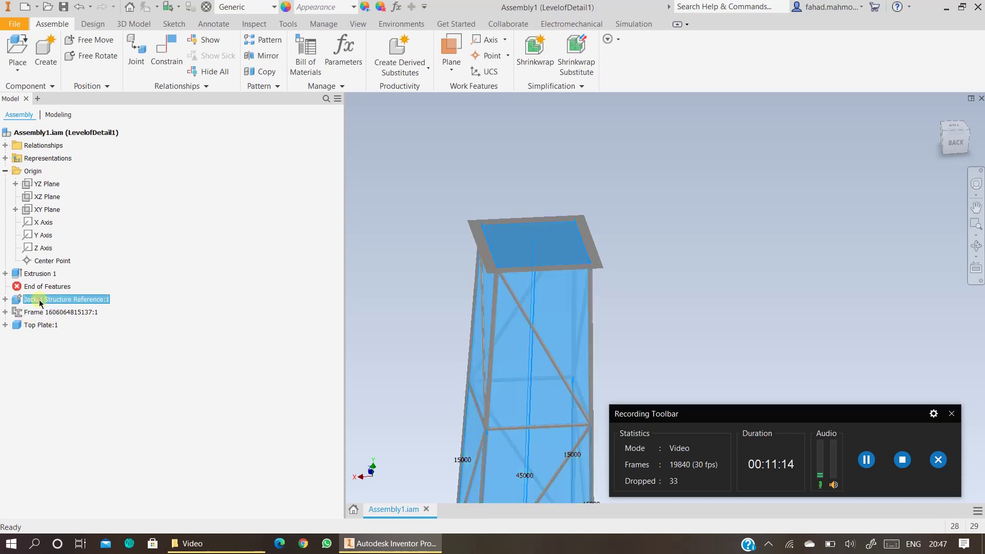
pyautogui.rightClick(41, 301)
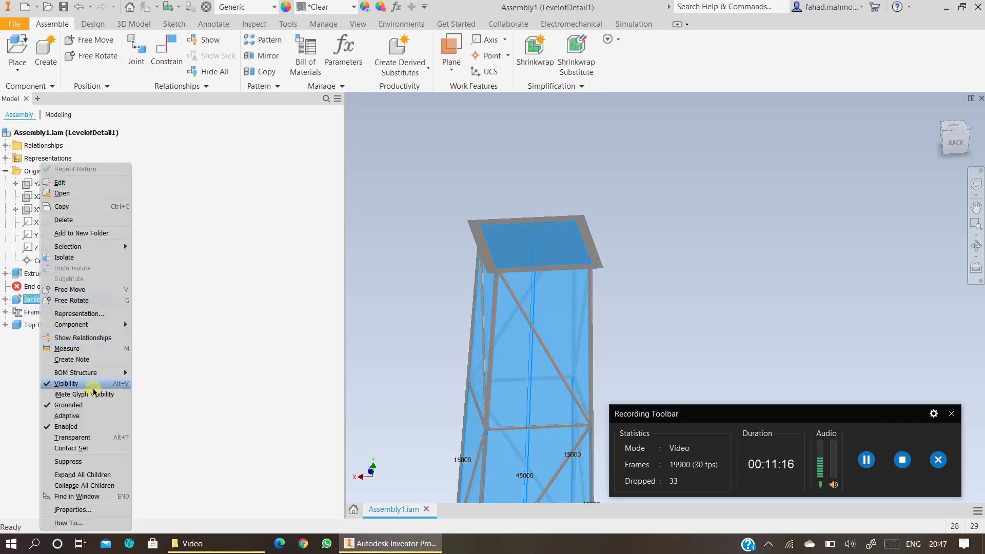
pyautogui.click(227, 341)
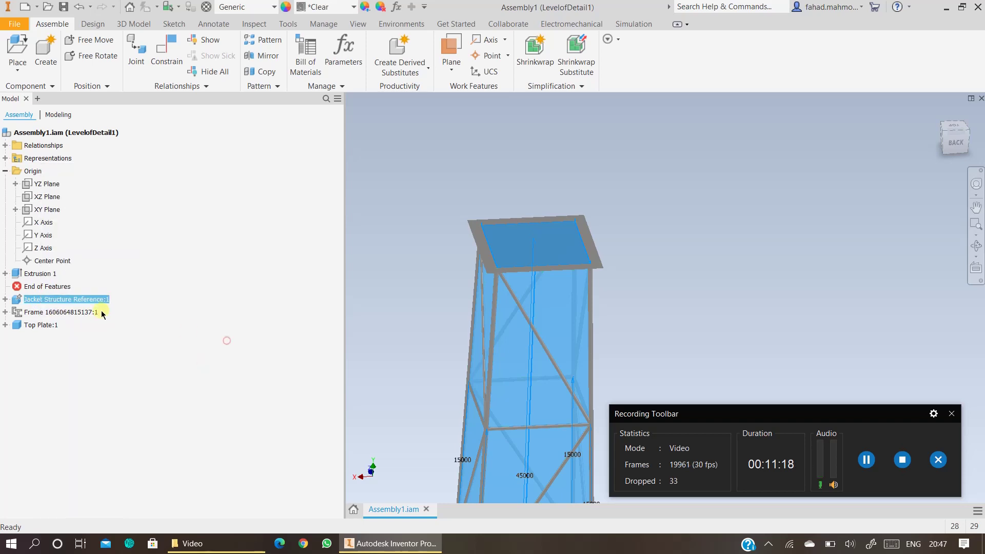
pyautogui.click(72, 313)
pyautogui.rightClick(72, 313)
pyautogui.click(108, 372)
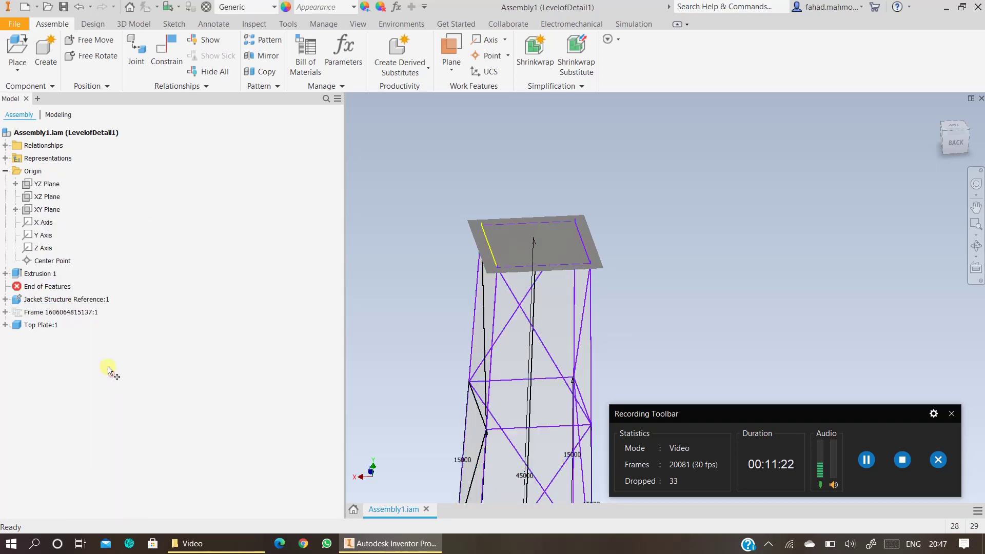
pyautogui.click(39, 328)
pyautogui.rightClick(40, 328)
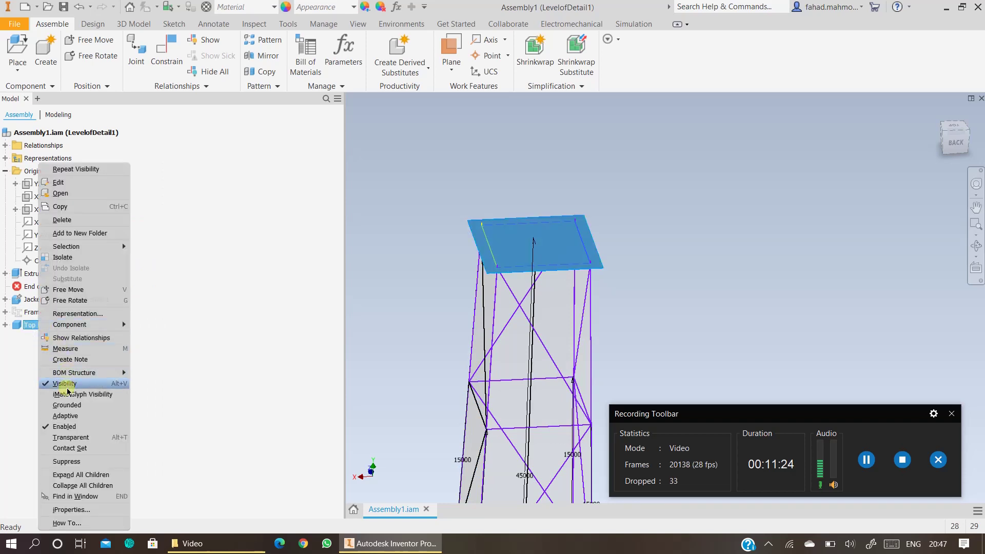
pyautogui.click(73, 385)
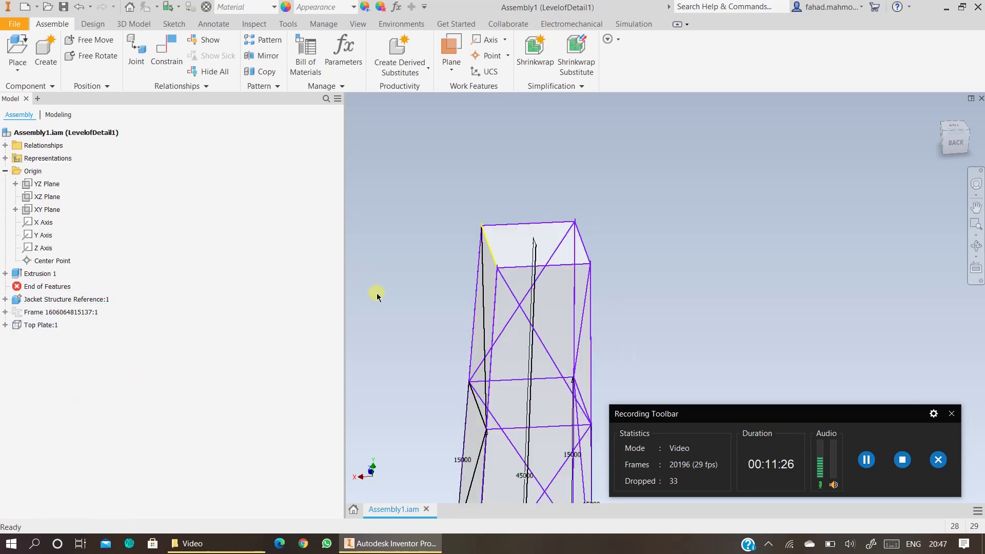
# - Open the Jacket Structure Reference for in-place editing and start a line sketch on its top face
pyautogui.click(133, 24)
pyautogui.click(174, 24)
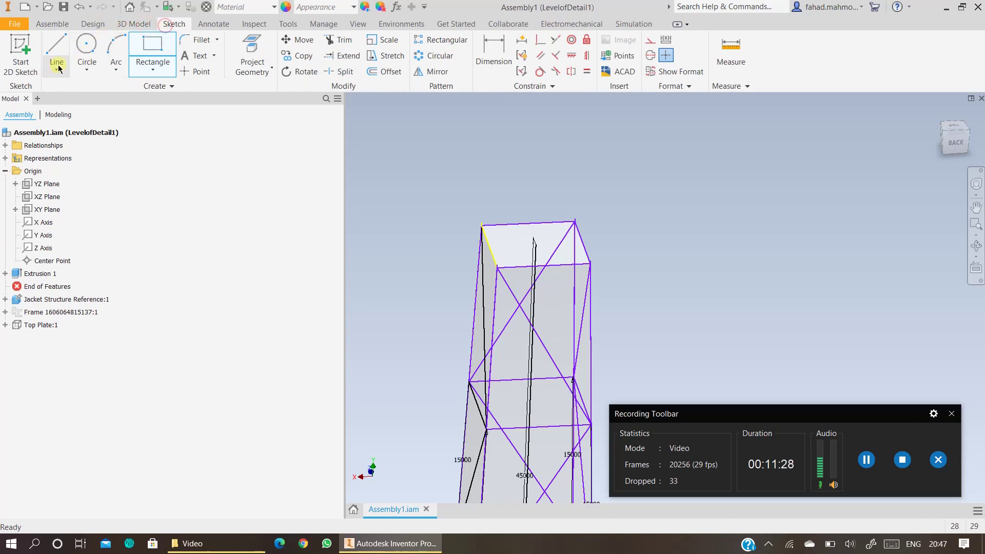
pyautogui.click(63, 300)
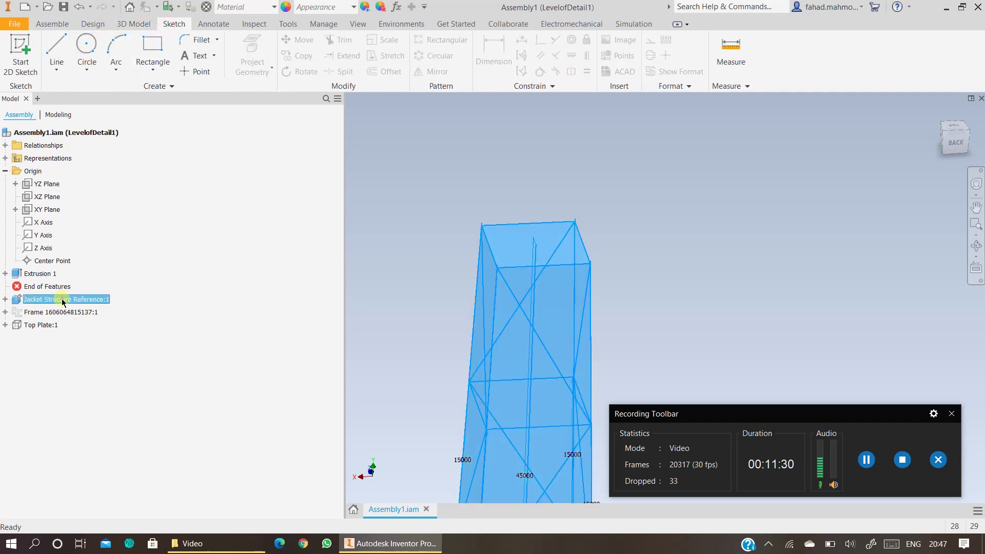
pyautogui.doubleClick(62, 299)
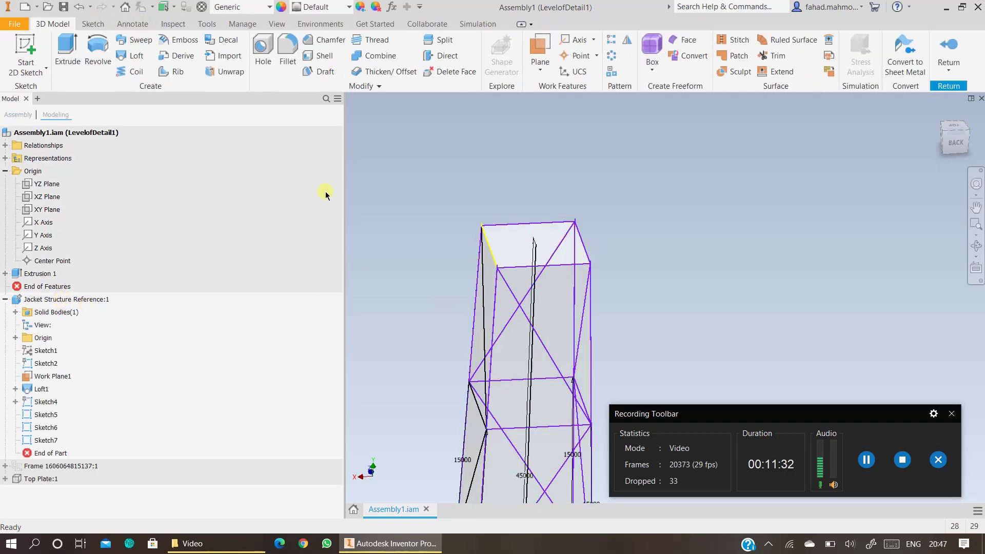
pyautogui.click(93, 24)
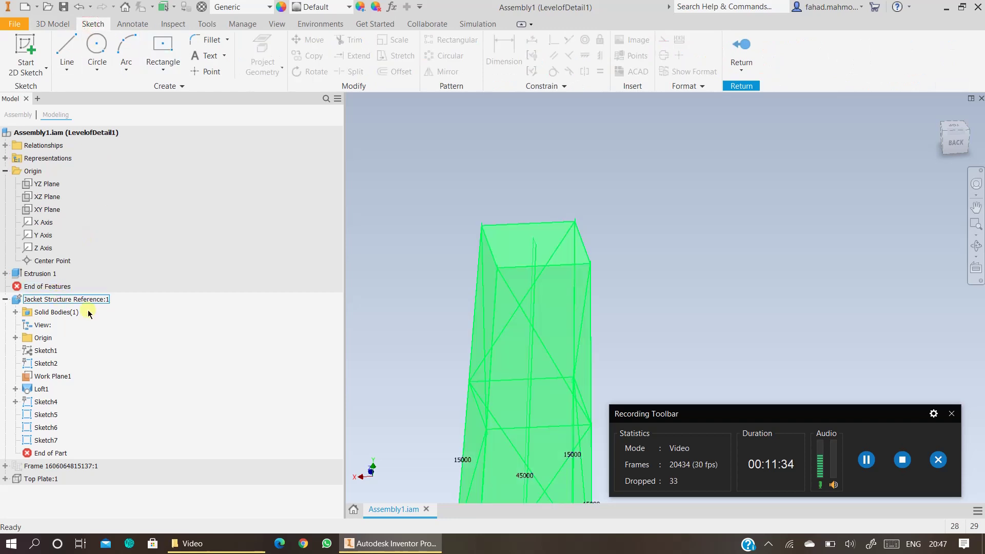
pyautogui.moveTo(668, 220); pyautogui.dragTo(693, 184, button='middle')
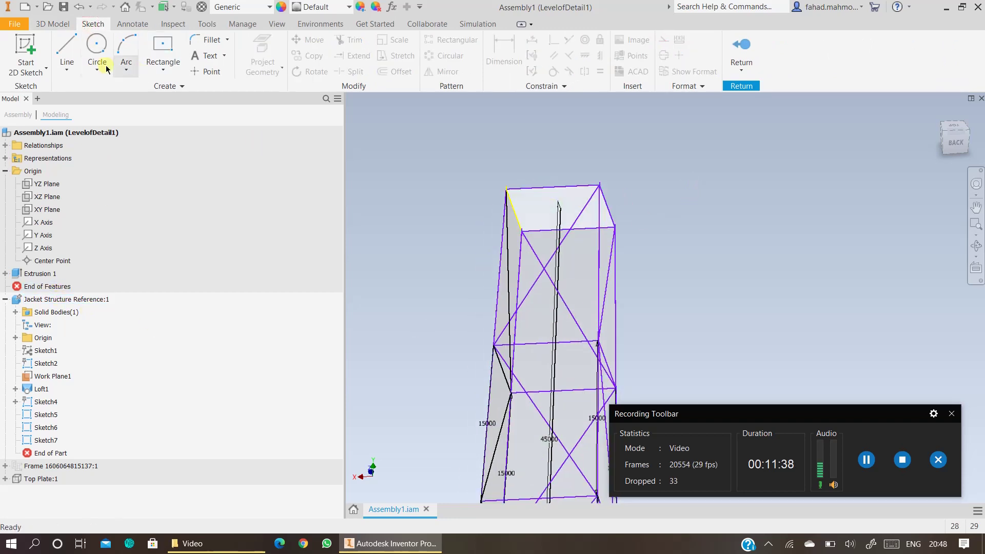
pyautogui.press('l')
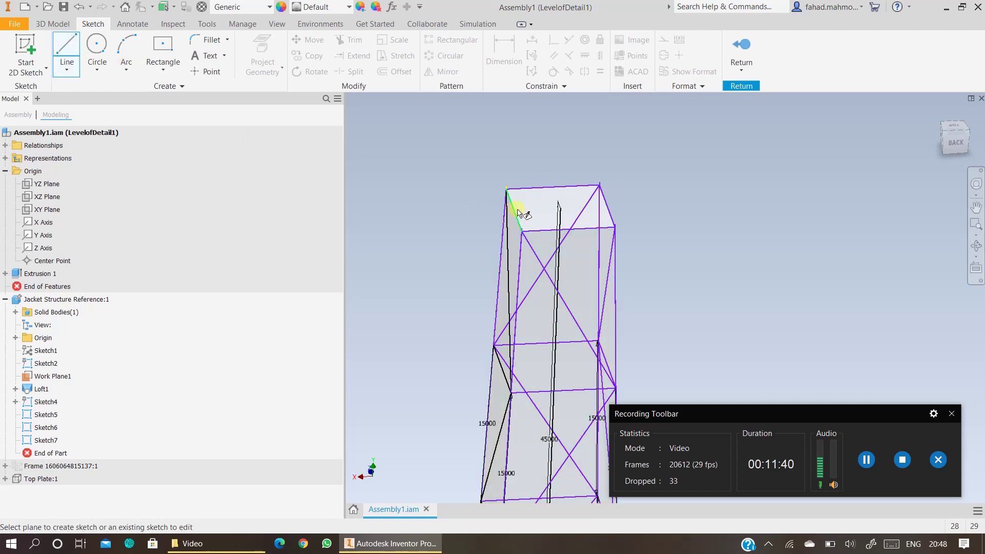
pyautogui.click(528, 209)
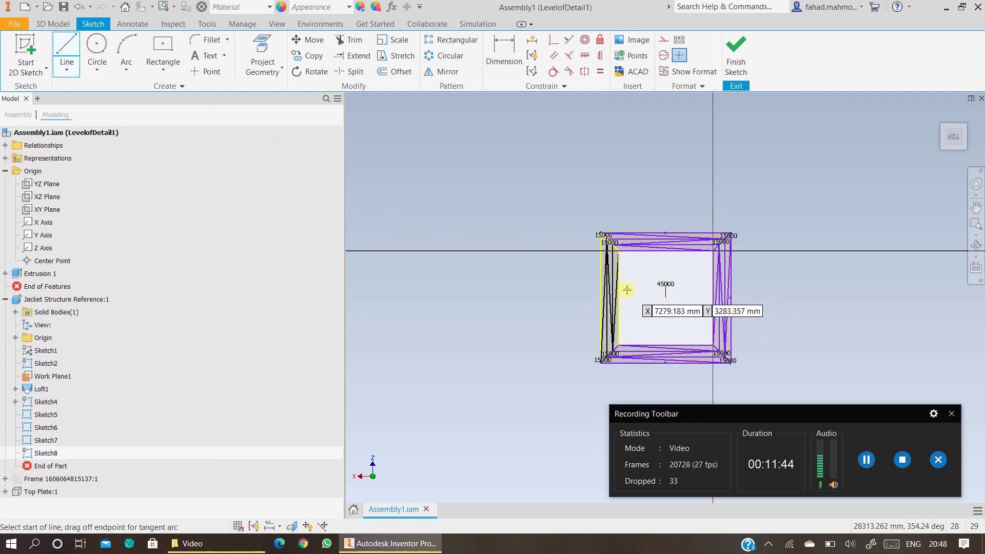
# - Draw a line about 8000 mm long between the midpoints of two opposite top-face edges, then finish the sketch and return to the assembly
pyautogui.click(620, 298)
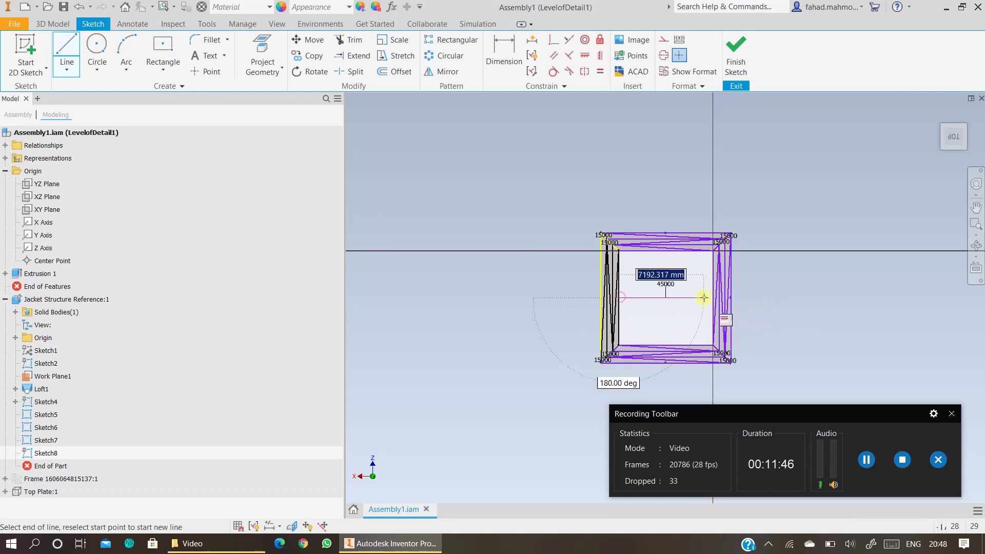
pyautogui.click(713, 298)
pyautogui.click(737, 57)
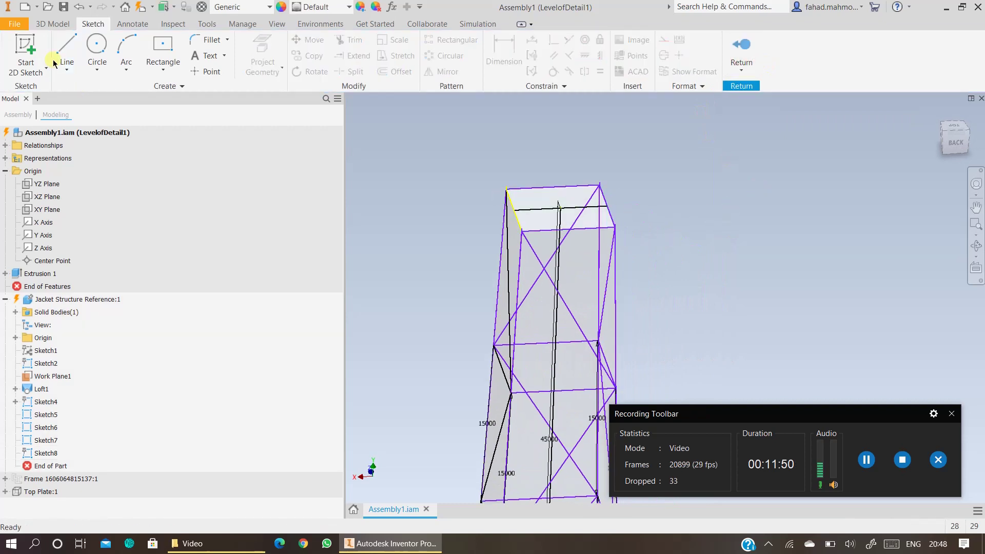
pyautogui.click(745, 56)
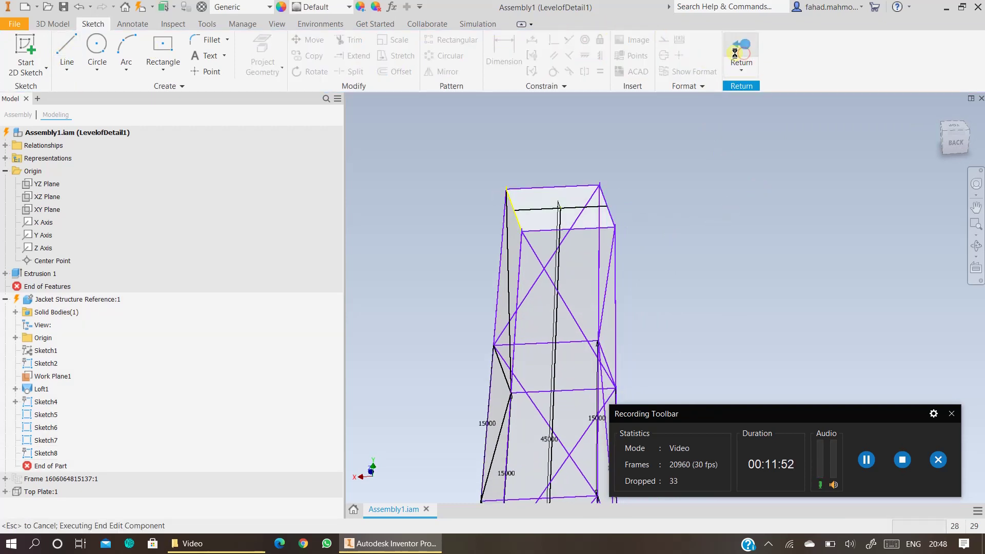
# - Insert an ISO 657/14 round tube frame member, size 323.9 x 25.0 in Steel, Mild, along the line across the top face
pyautogui.click(103, 25)
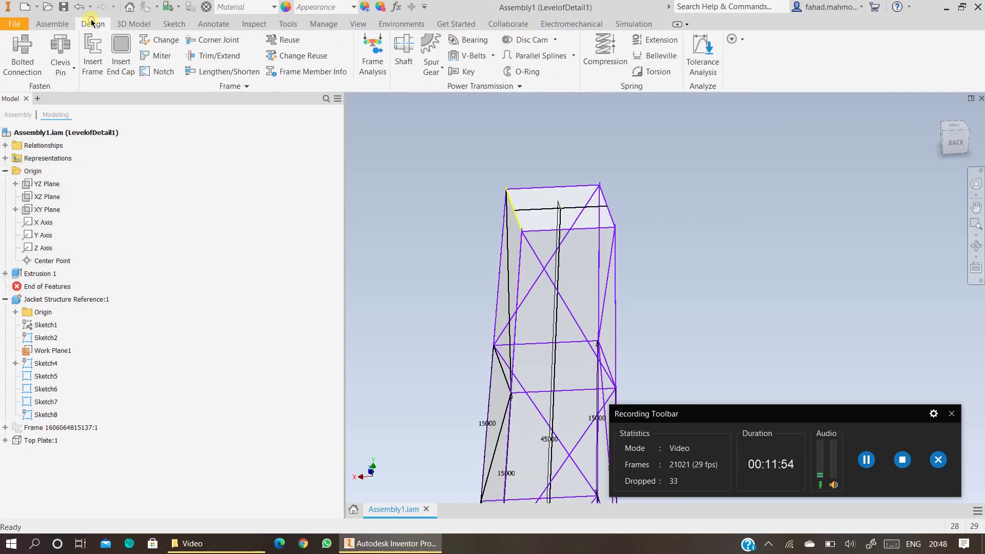
pyautogui.click(95, 45)
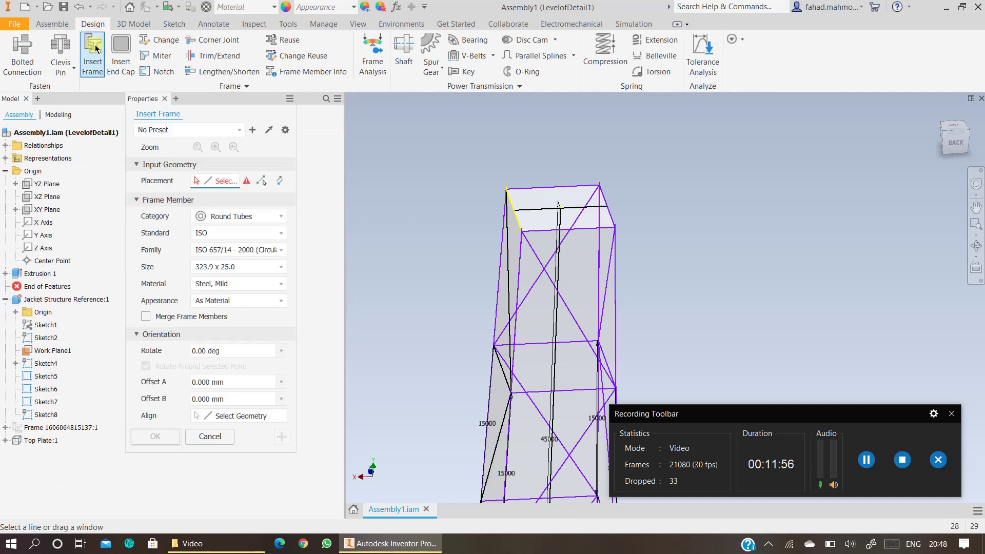
pyautogui.click(562, 206)
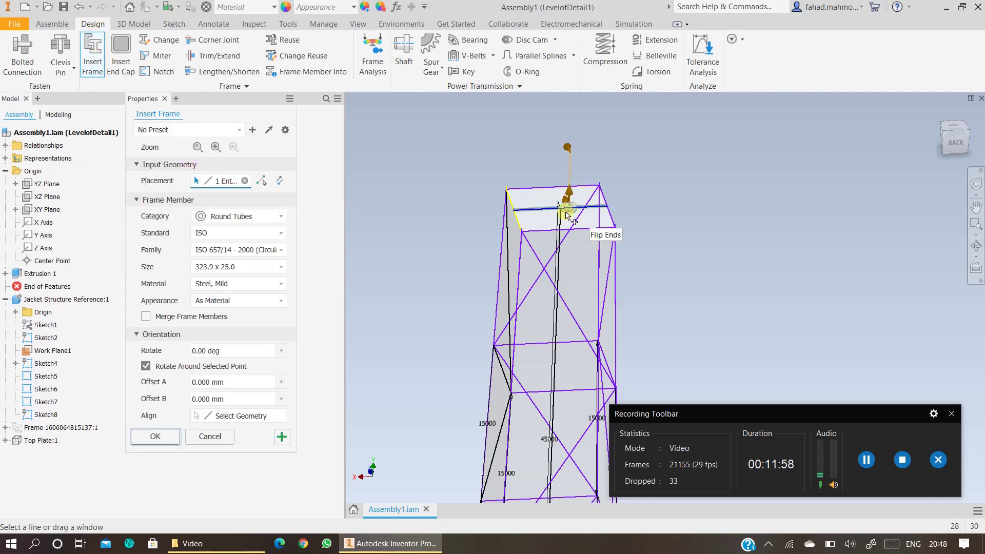
pyautogui.click(155, 439)
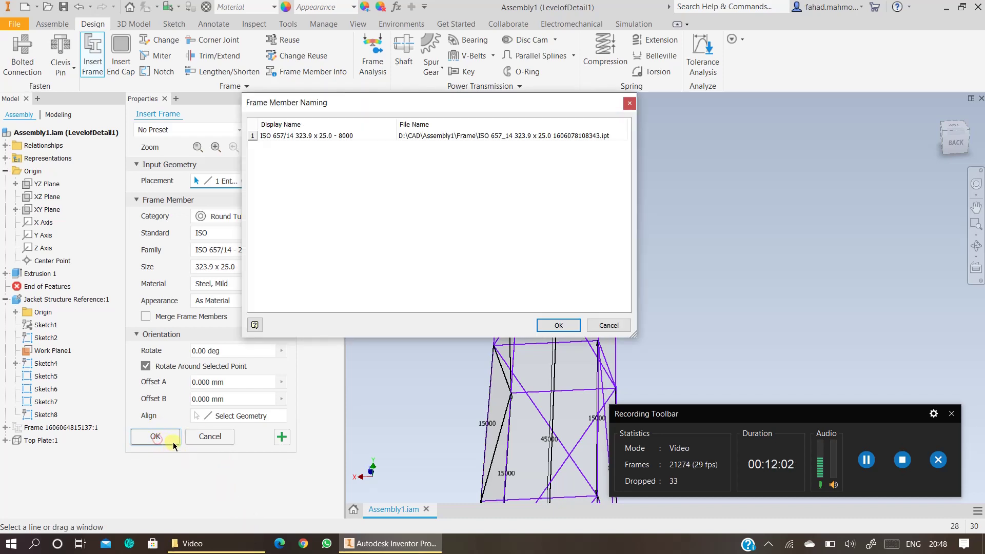
pyautogui.click(559, 325)
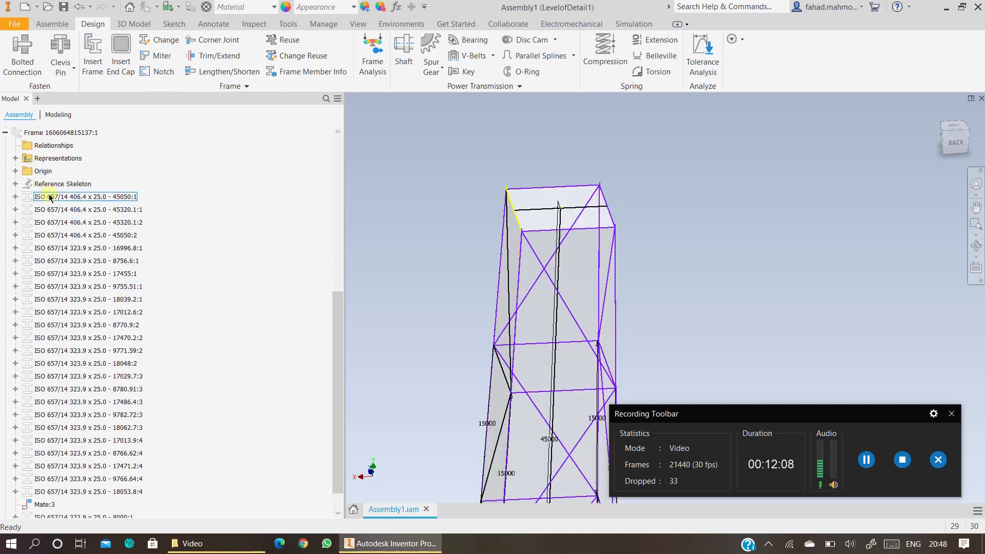
# - Make the frame assembly visible again and inspect the crossing tube between the top edges
pyautogui.scroll(-2, 64, 233)
pyautogui.scroll(5, 50, 468)
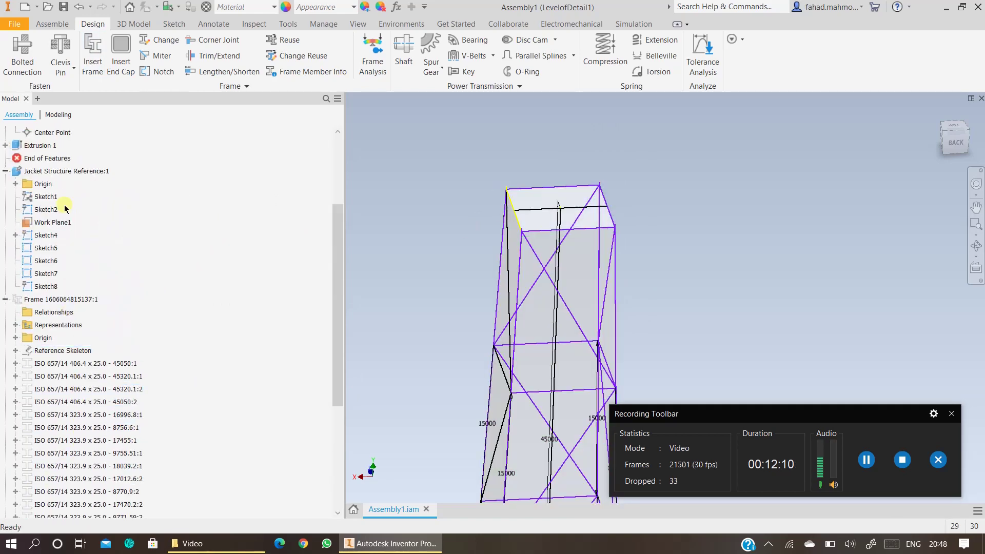
pyautogui.rightClick(55, 304)
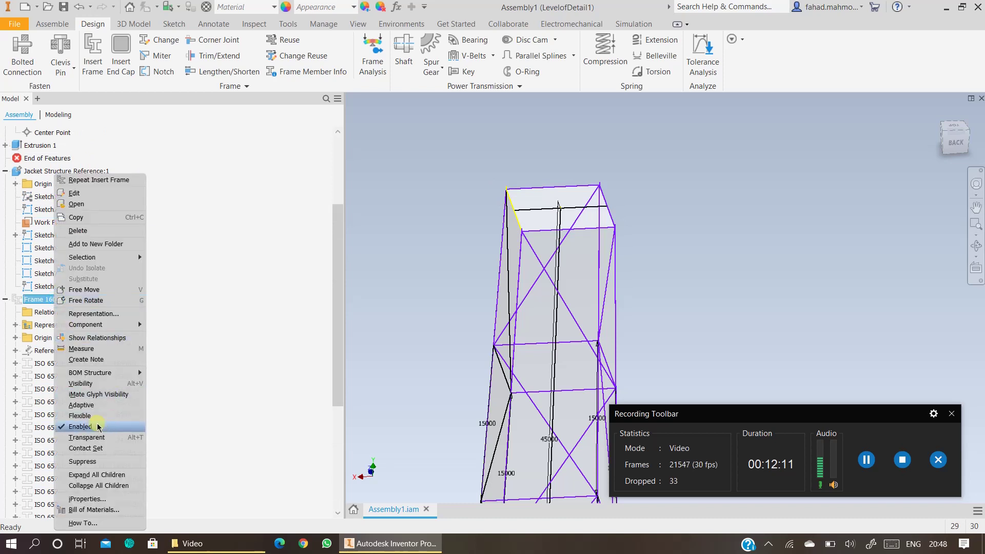
pyautogui.click(82, 384)
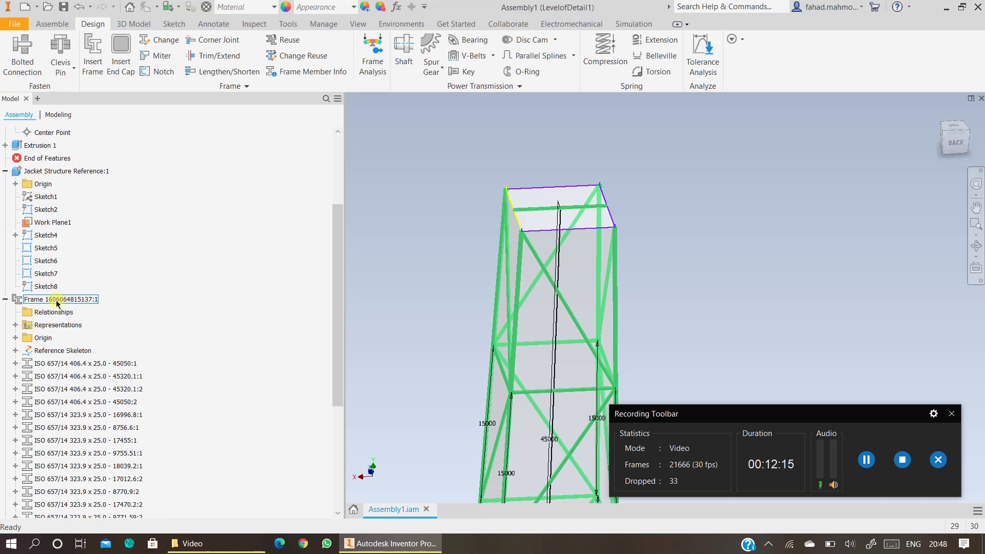
pyautogui.scroll(8, 534, 215)
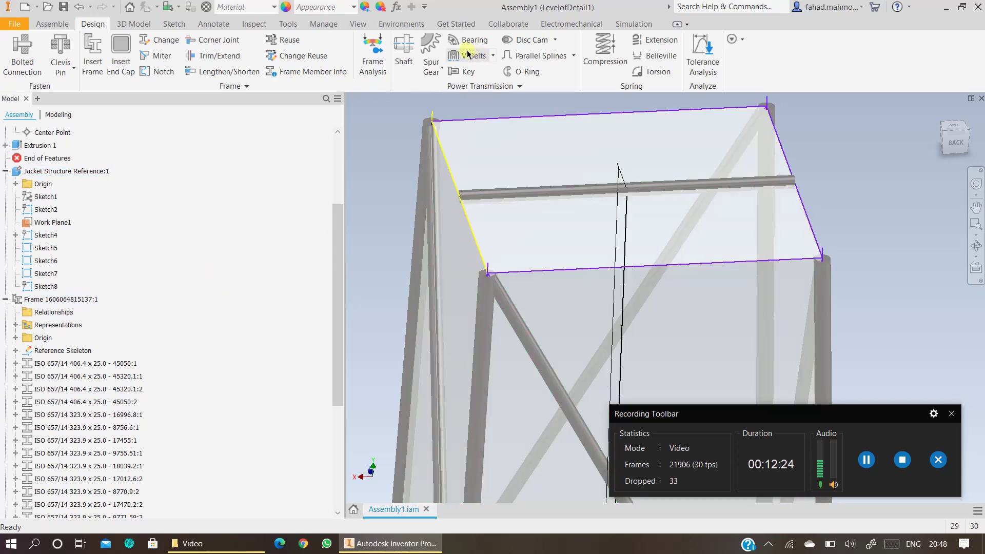
# - Open the assembly in the Autodesk Inventor Nastran environment
pyautogui.click(417, 25)
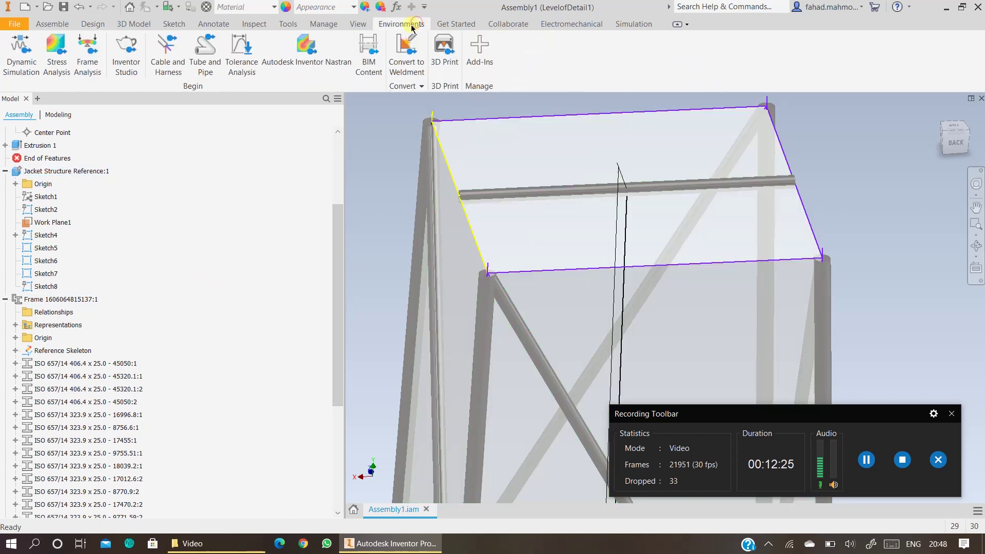
pyautogui.click(327, 74)
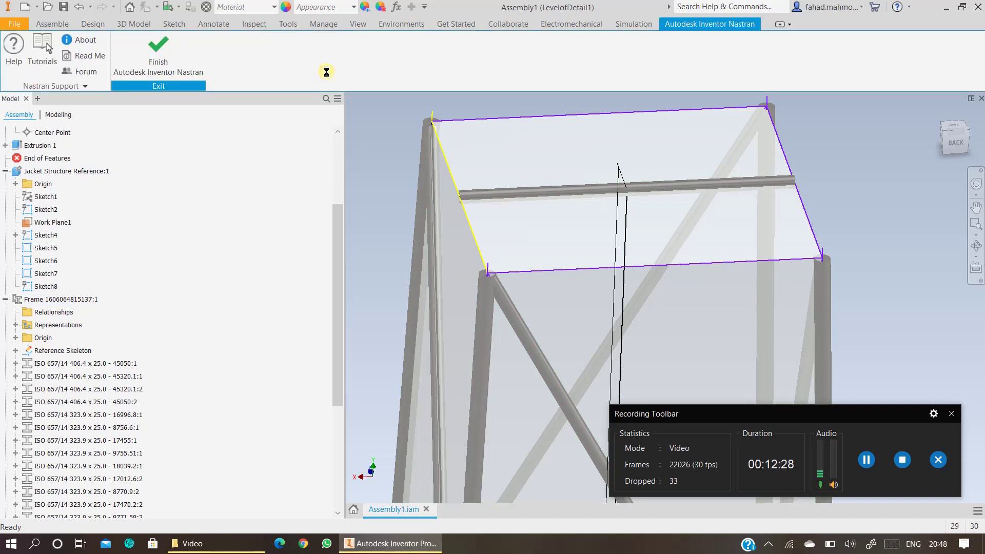